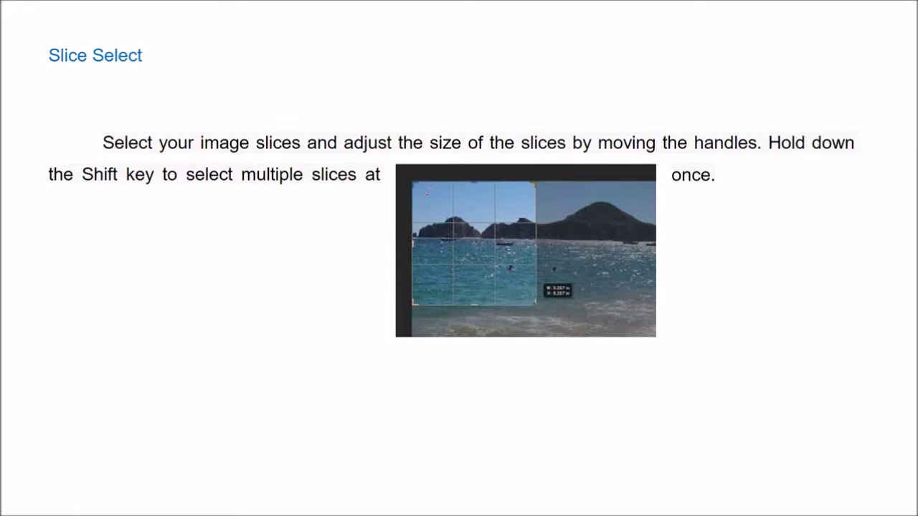
Draw a red ink mark on the slide picture and advance to the Measuring tools slide
{"action": "left_click_drag", "start_coordinate": [344, 255], "coordinate": [403, 249]}
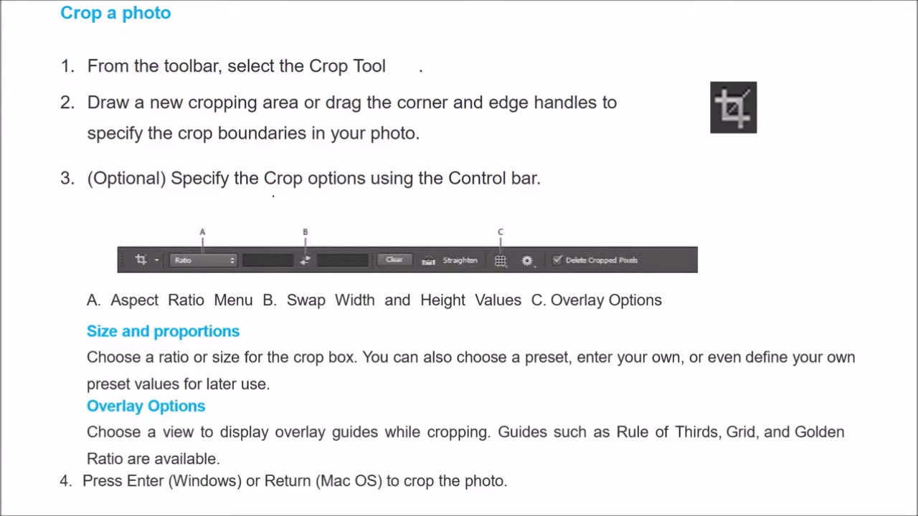
{"action": "key", "text": "Right"}
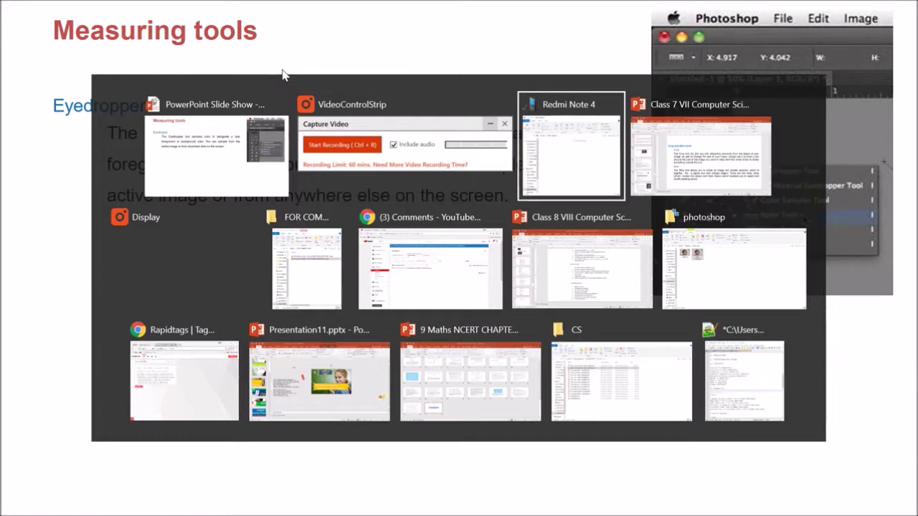
Launch Adobe Photoshop CS by searching 'PHO' from the Start menu
{"action": "key", "text": "alt+Tab"}
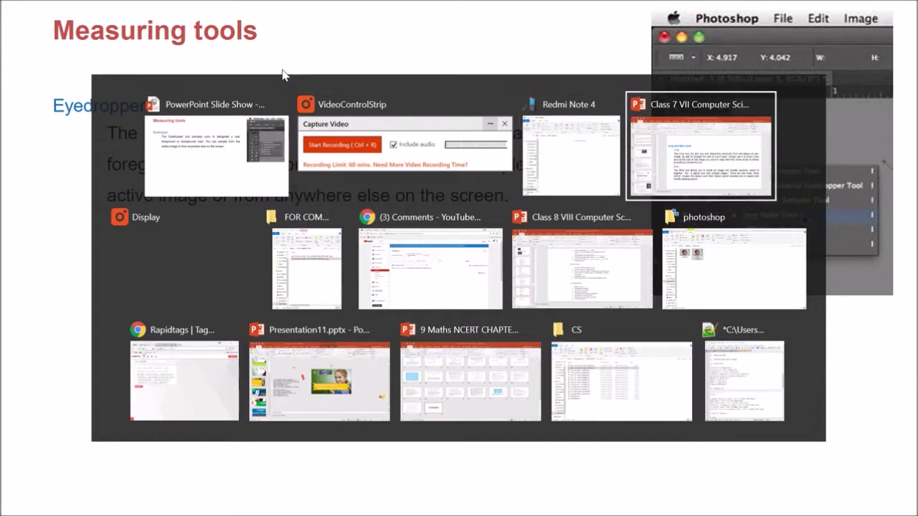
{"action": "key", "text": "alt+Tab"}
{"action": "key", "text": "alt+Tab"}
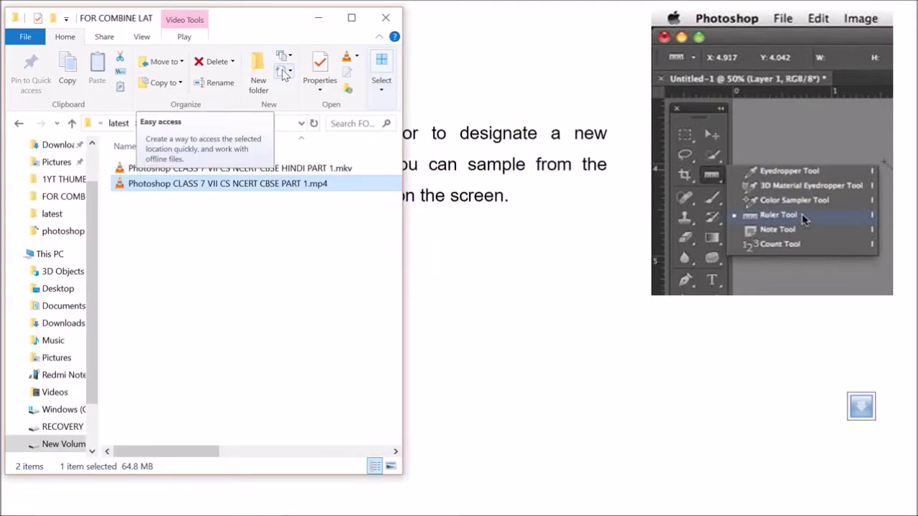
{"action": "key", "text": "super"}
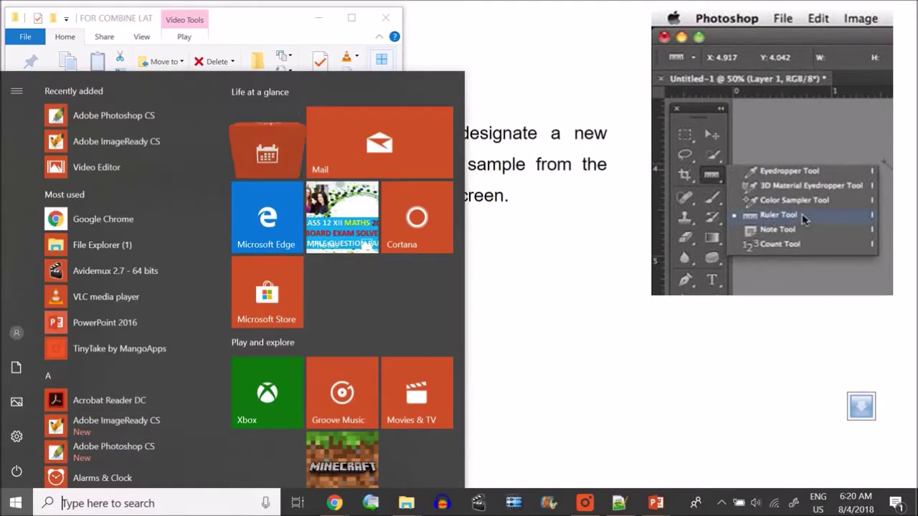
{"action": "type", "text": "P"}
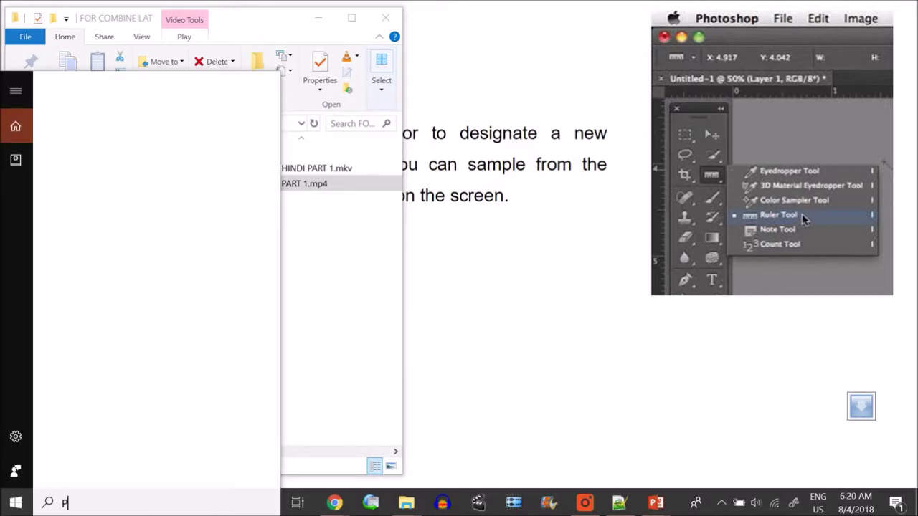
{"action": "type", "text": "HO"}
{"action": "left_click", "coordinate": [185, 160]}
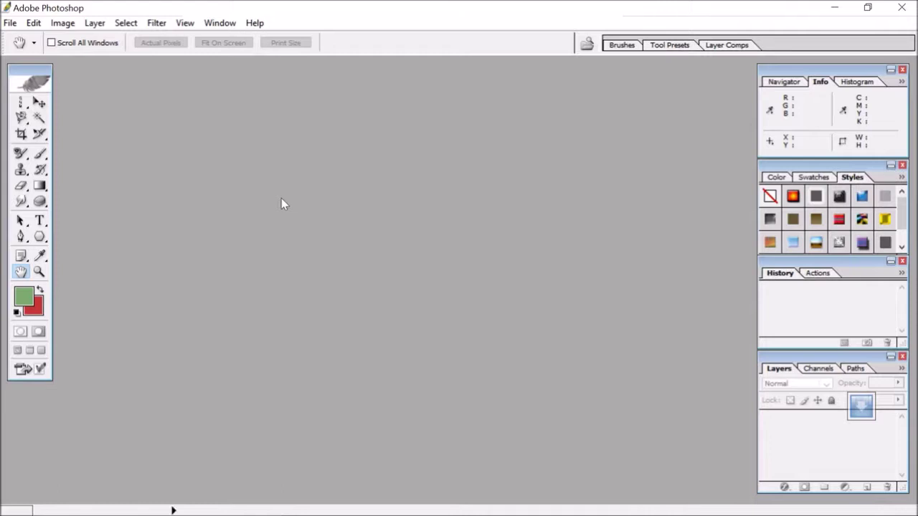
Open BABY.JPG through File > Open and switch to the Crop tool
{"action": "left_click", "coordinate": [10, 23]}
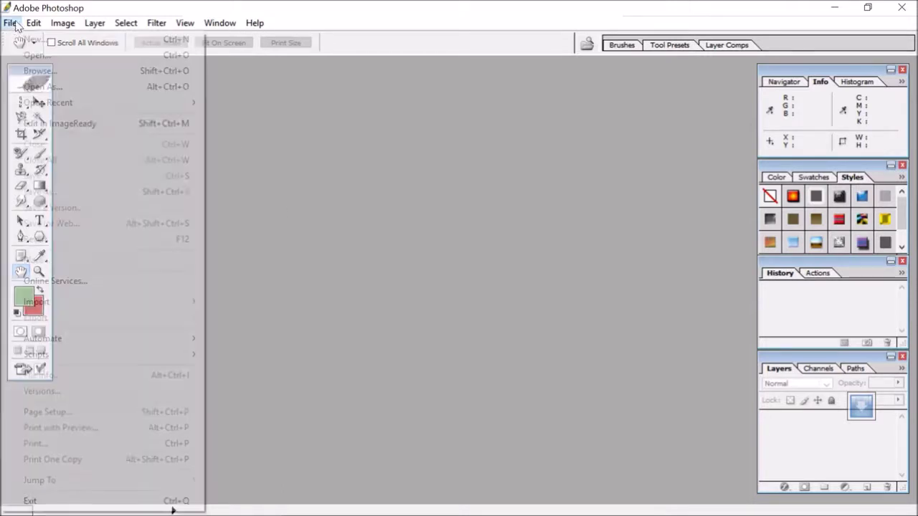
{"action": "left_click", "coordinate": [54, 57]}
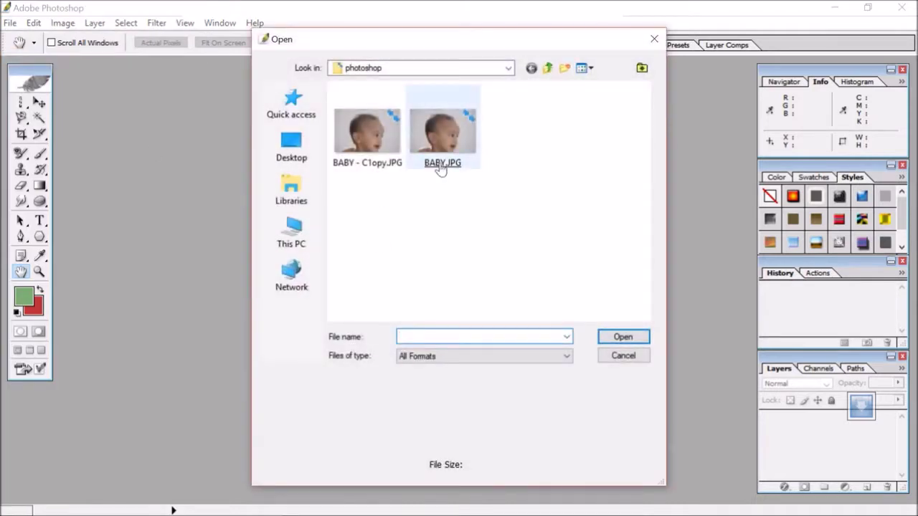
{"action": "double_click", "coordinate": [441, 164]}
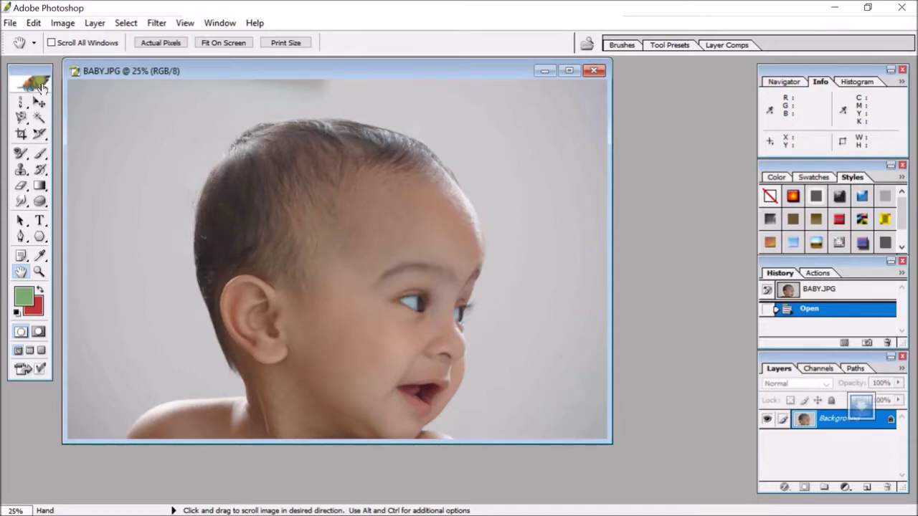
{"action": "left_click", "coordinate": [22, 135]}
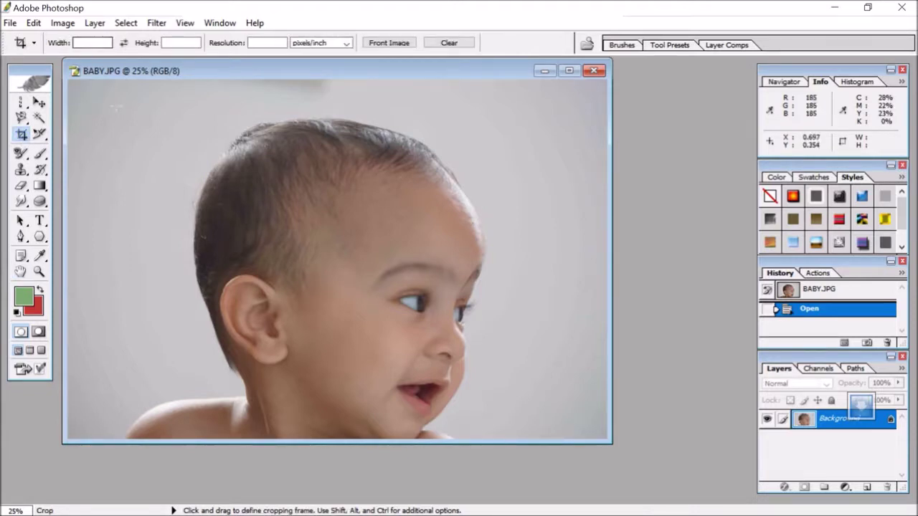
Draw a crop marquee over most of the photo and set the shield colour to red D76464
{"action": "left_click_drag", "start_coordinate": [102, 112], "coordinate": [535, 429]}
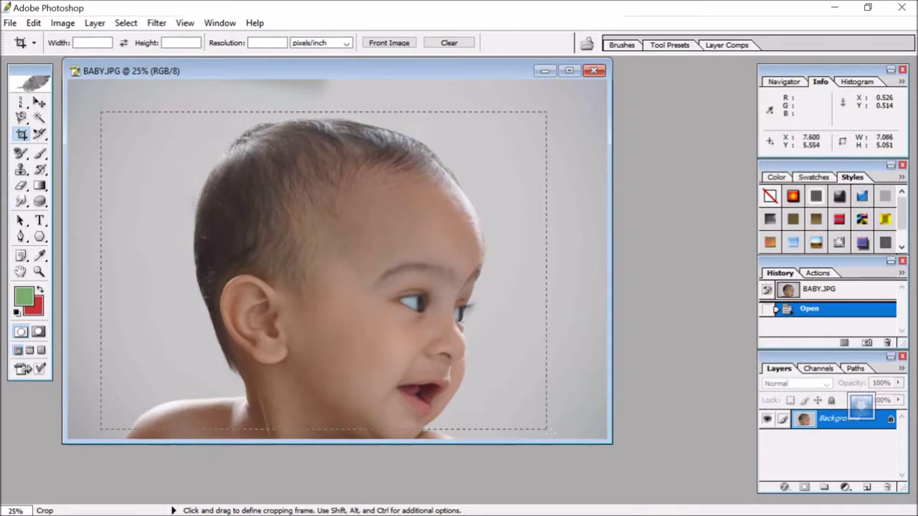
{"action": "left_click_drag", "start_coordinate": [535, 429], "coordinate": [547, 430]}
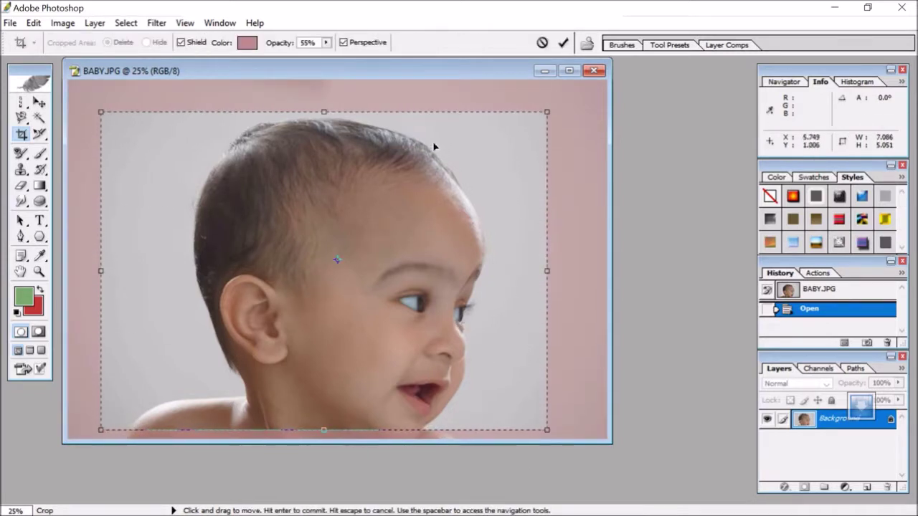
{"action": "left_click", "coordinate": [247, 42]}
{"action": "left_click", "coordinate": [384, 193]}
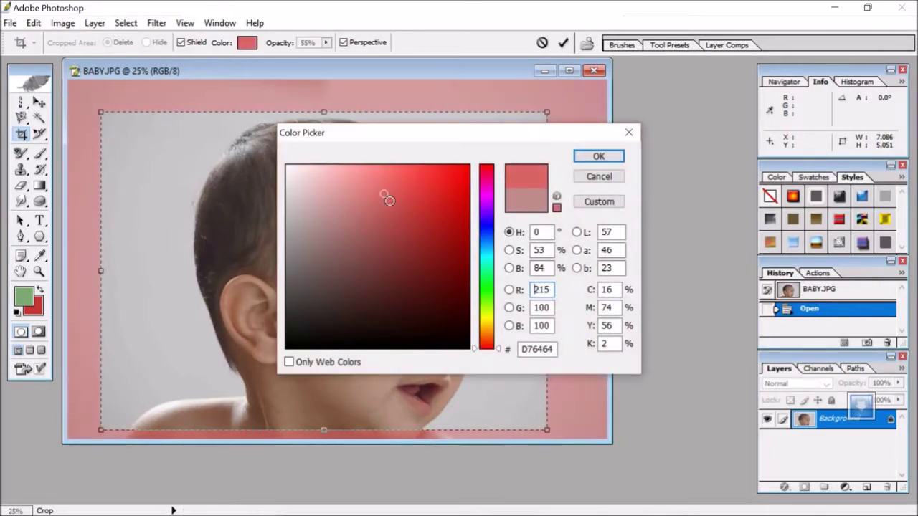
{"action": "left_click", "coordinate": [595, 156]}
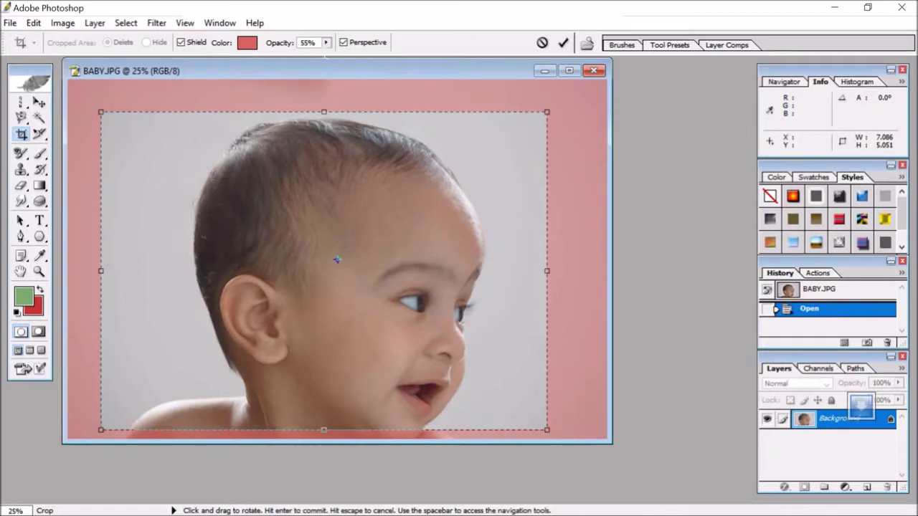
Set the crop shield opacity to 38% and apply the crop
{"action": "left_click", "coordinate": [325, 42]}
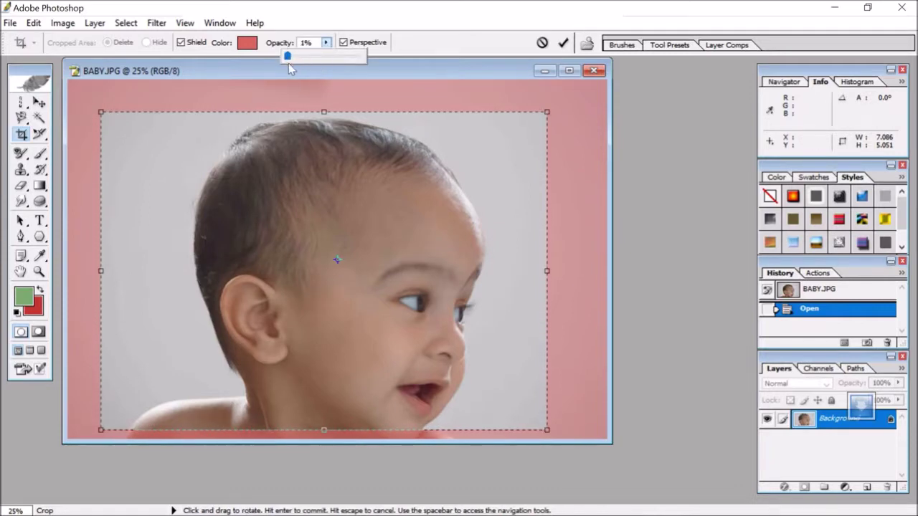
{"action": "left_click_drag", "start_coordinate": [326, 57], "coordinate": [348, 56]}
{"action": "left_click", "coordinate": [385, 49]}
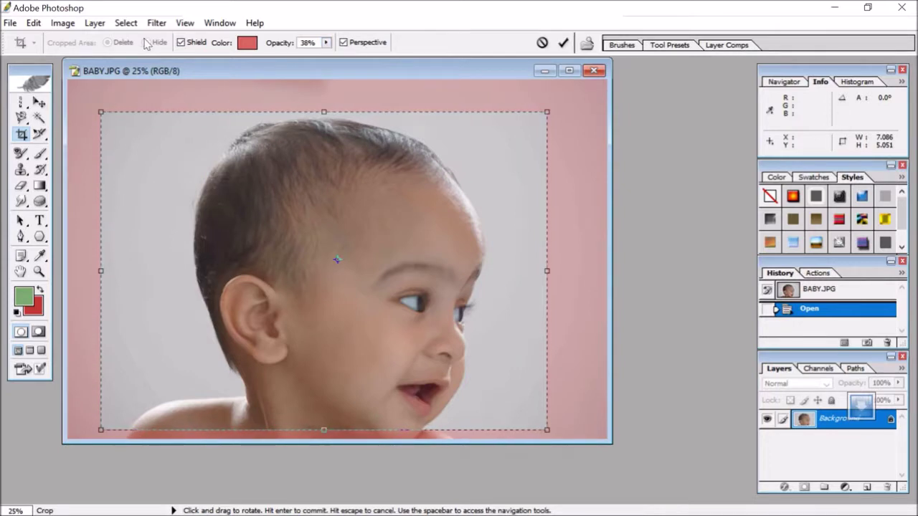
{"action": "right_click", "coordinate": [158, 159]}
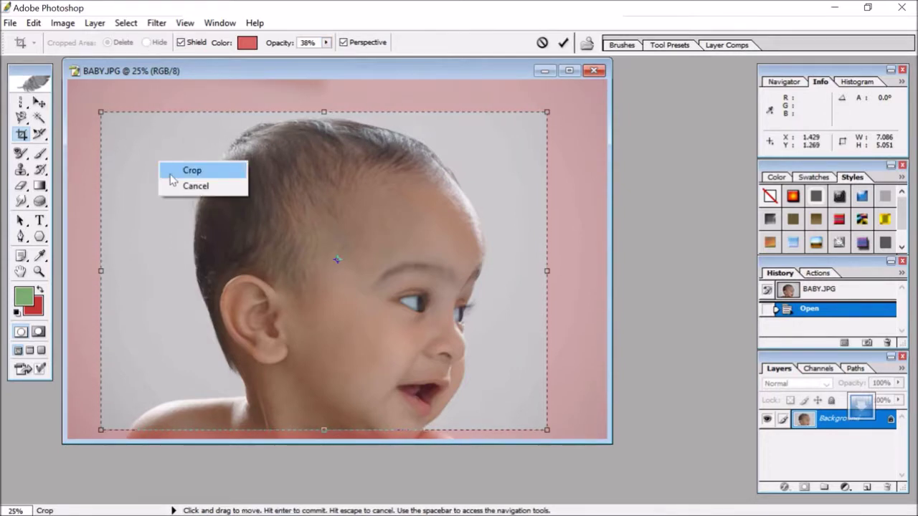
{"action": "left_click", "coordinate": [192, 169]}
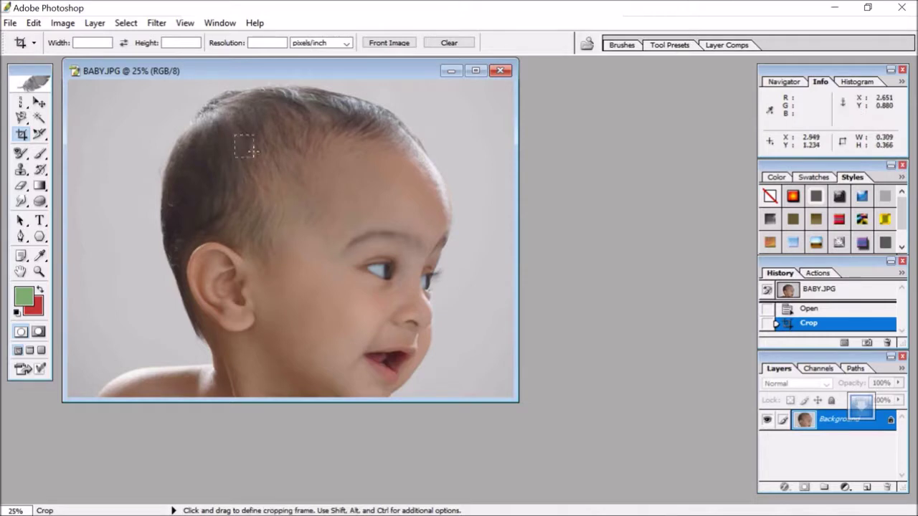
Crop tightly around the eye and cheek, then undo to compare with the uncropped version
{"action": "left_click_drag", "start_coordinate": [234, 135], "coordinate": [400, 349]}
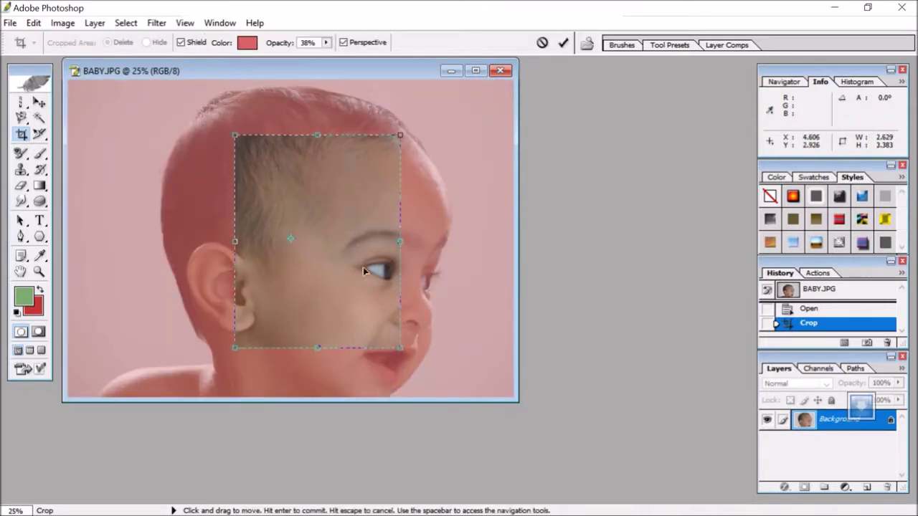
{"action": "right_click", "coordinate": [333, 258]}
{"action": "left_click", "coordinate": [367, 267]}
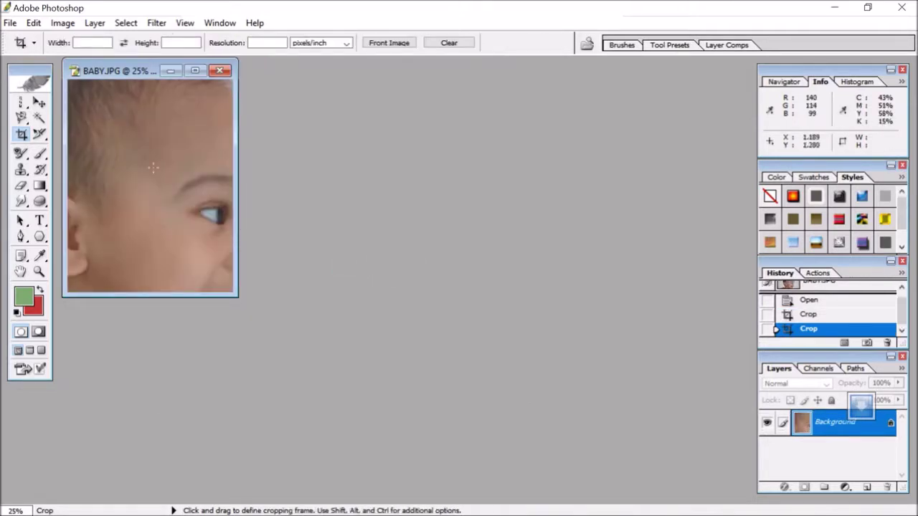
{"action": "key", "text": "ctrl+z"}
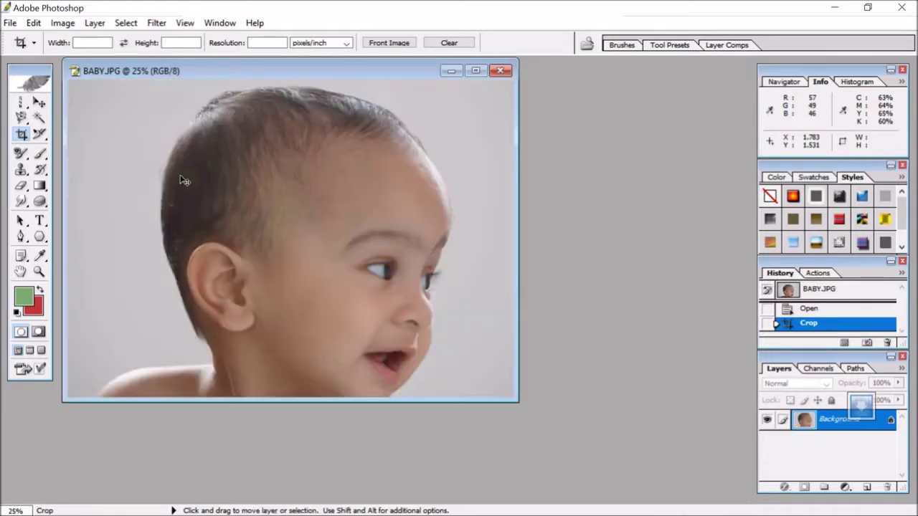
{"action": "key", "text": "ctrl+z"}
{"action": "key", "text": "ctrl+z"}
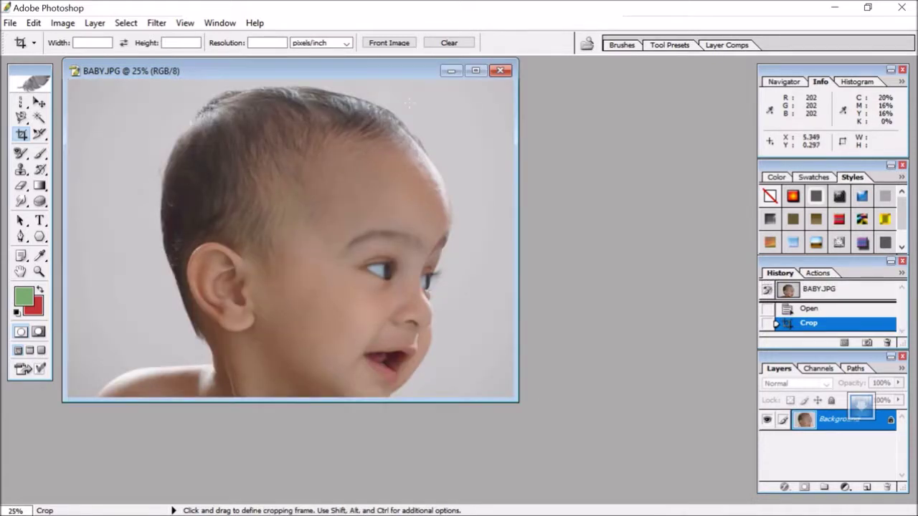
Close the cropped photo without saving and reopen the original BABY.JPG
{"action": "left_click", "coordinate": [499, 70]}
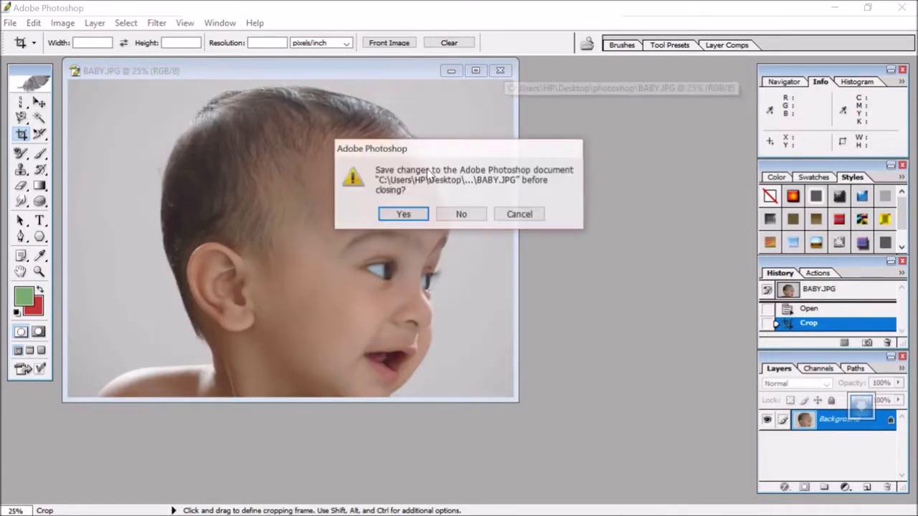
{"action": "left_click", "coordinate": [461, 214]}
{"action": "left_click", "coordinate": [10, 23]}
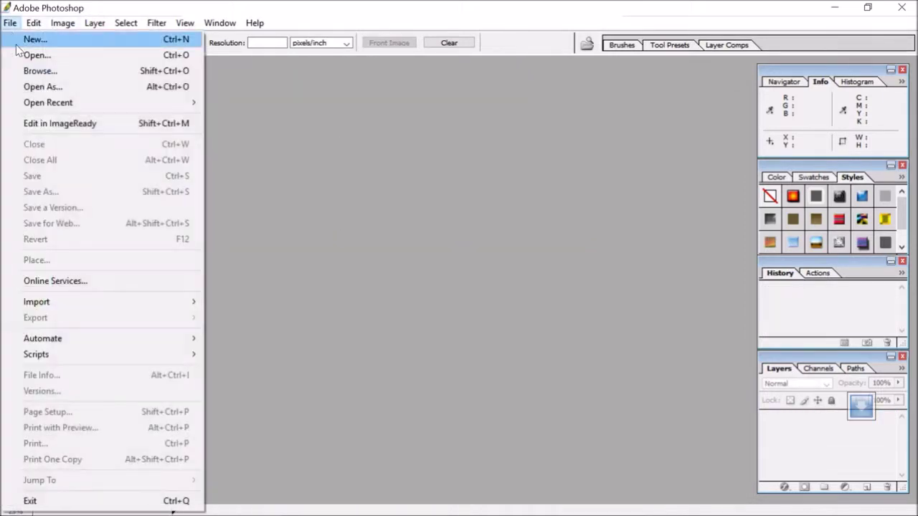
{"action": "left_click", "coordinate": [33, 54]}
{"action": "left_click", "coordinate": [467, 145]}
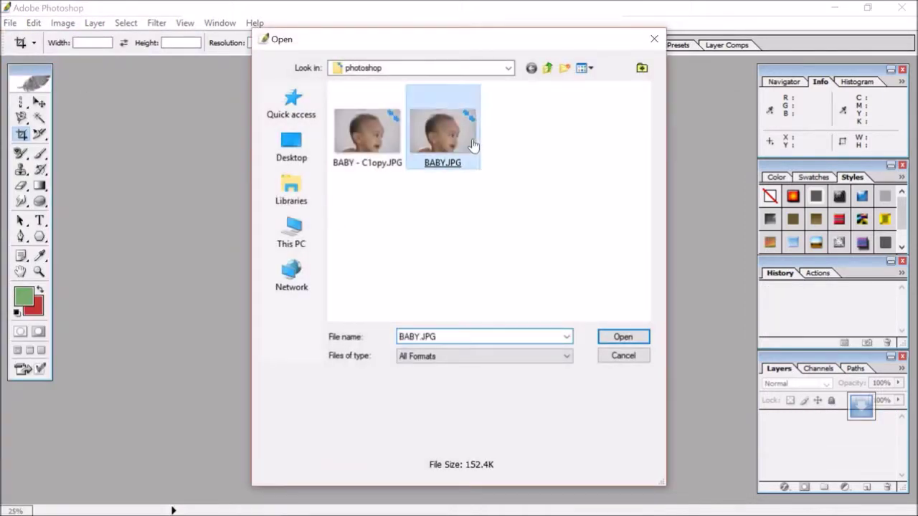
{"action": "double_click", "coordinate": [471, 147]}
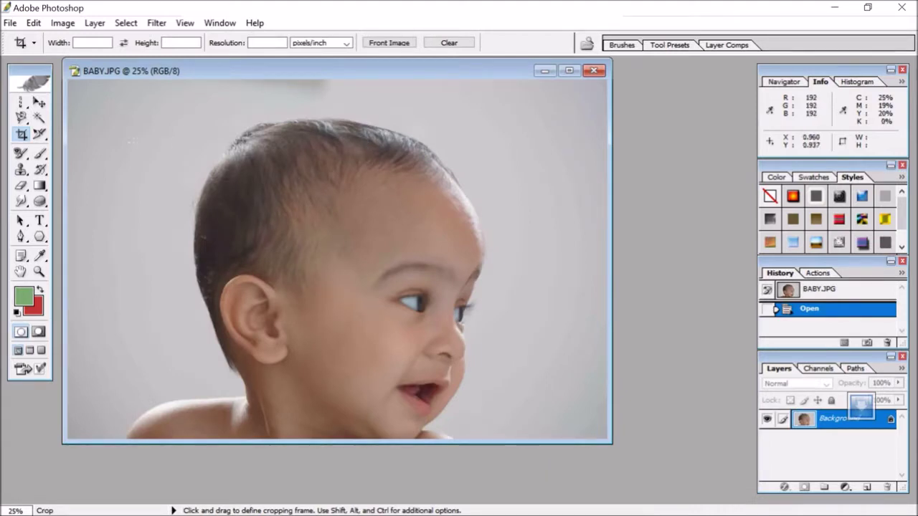
Choose the Slice Tool from the slicing tools flyout
{"action": "left_click", "coordinate": [23, 153]}
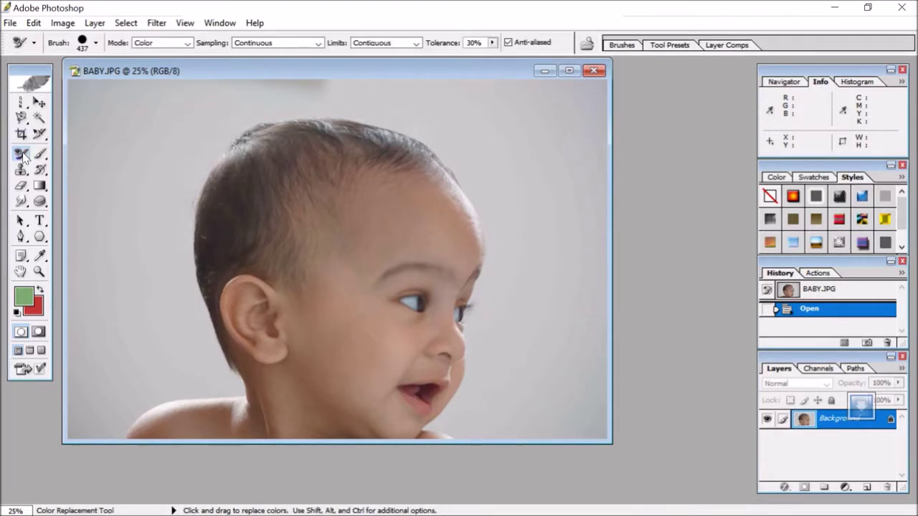
{"action": "left_click", "coordinate": [41, 135]}
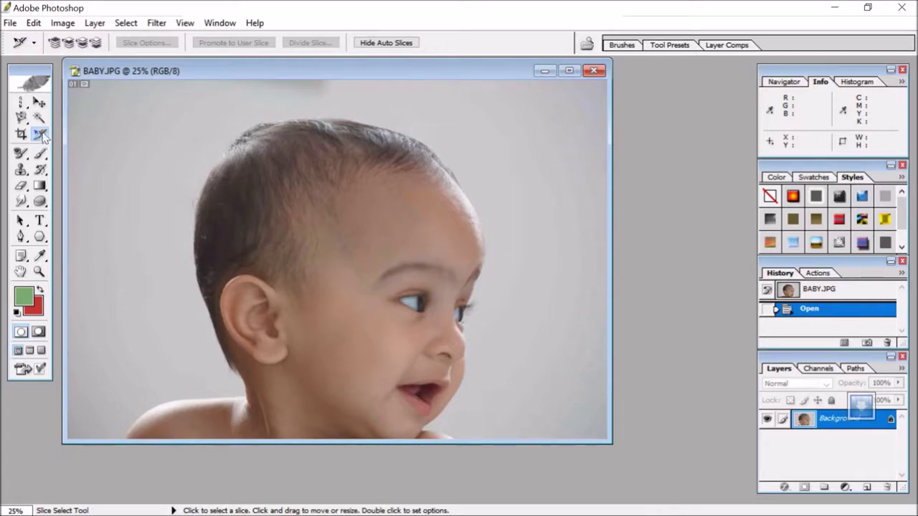
{"action": "right_click", "coordinate": [41, 135]}
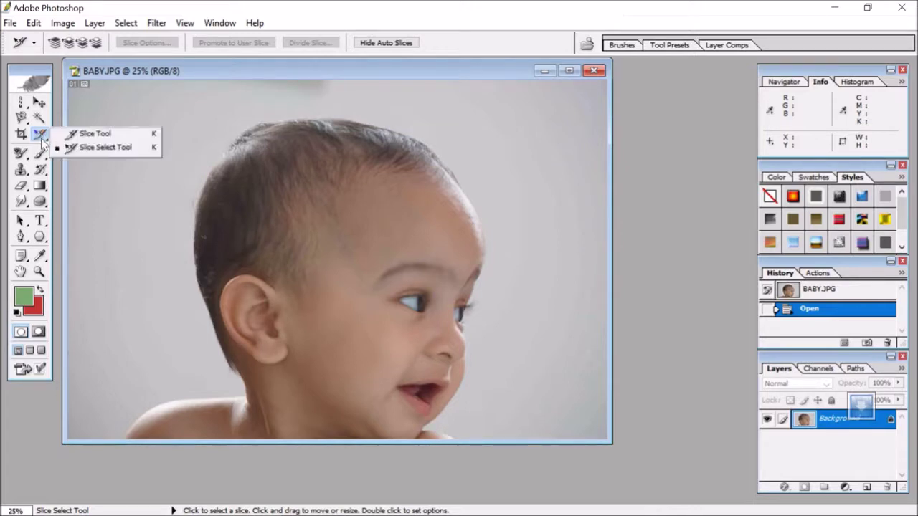
{"action": "left_click", "coordinate": [90, 135]}
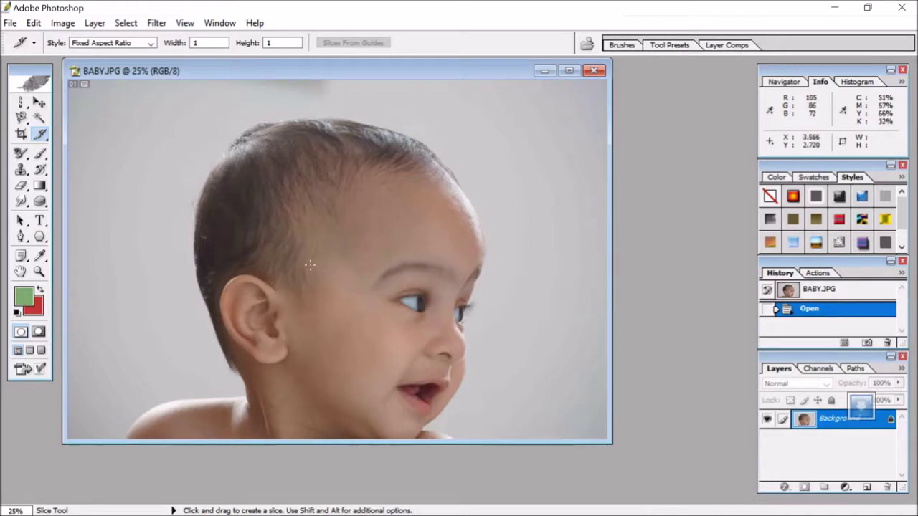
Draw slices over the baby's ear, cheek, neck and mouth, plus small ones near the ear
{"action": "left_click_drag", "start_coordinate": [221, 227], "coordinate": [315, 320]}
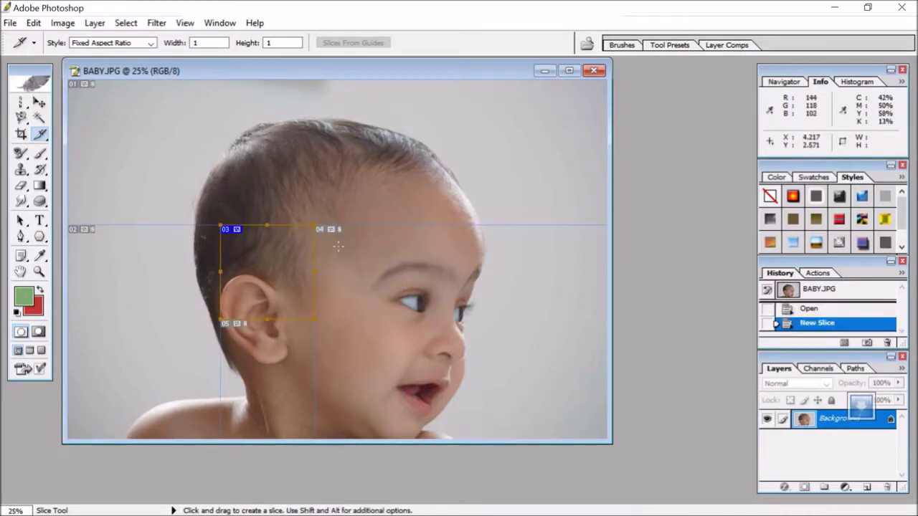
{"action": "left_click_drag", "start_coordinate": [337, 244], "coordinate": [429, 335]}
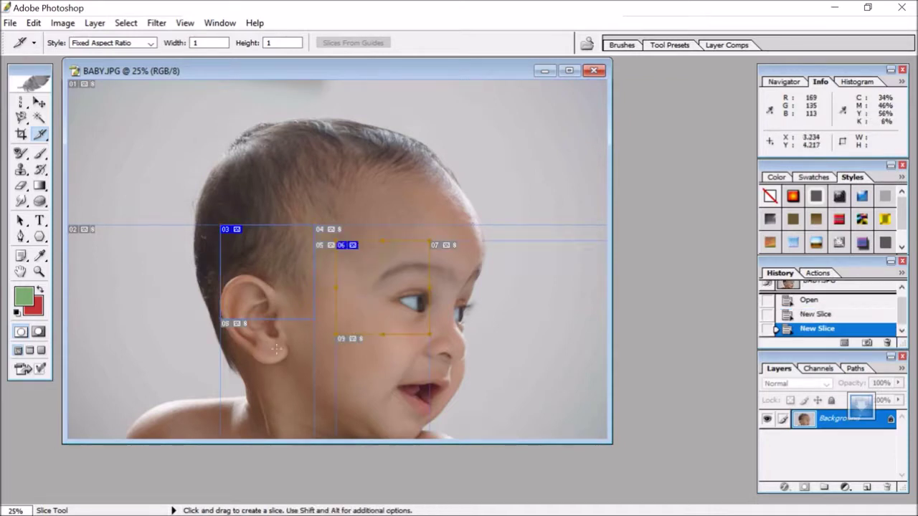
{"action": "left_click_drag", "start_coordinate": [237, 343], "coordinate": [316, 433]}
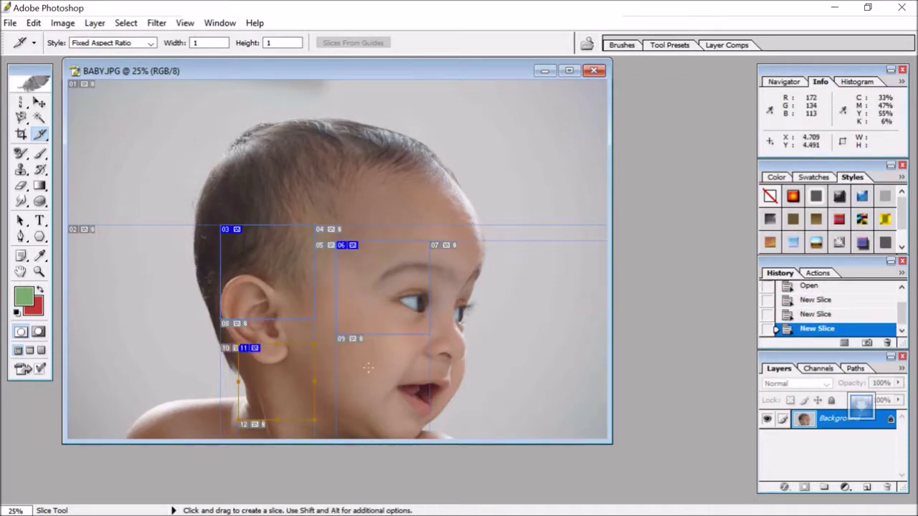
{"action": "left_click_drag", "start_coordinate": [354, 355], "coordinate": [413, 416]}
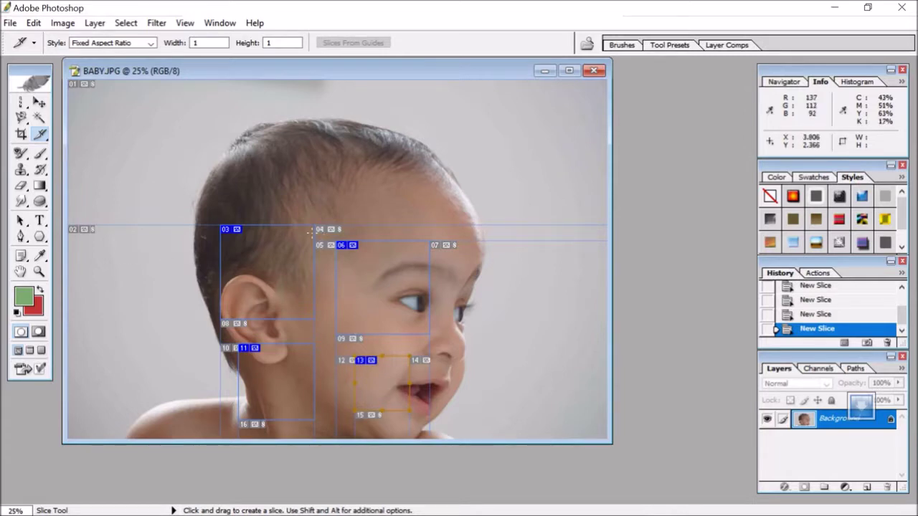
{"action": "mouse_move", "coordinate": [313, 229]}
{"action": "left_mouse_down"}
{"action": "mouse_move", "coordinate": [289, 254]}
{"action": "mouse_move", "coordinate": [289, 279]}
{"action": "left_mouse_up"}
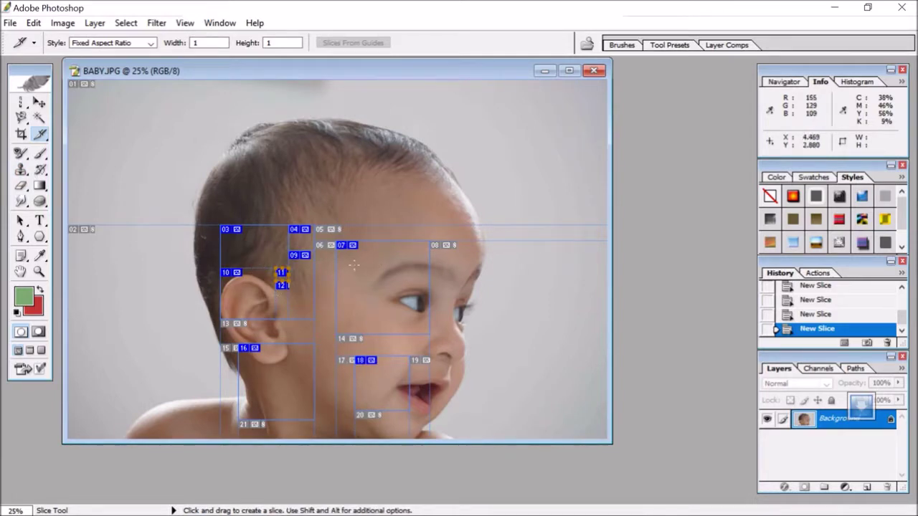
Move slices with the Slice Select Tool, putting the chin slice over the eye, and dismiss Divide Slice unchanged
{"action": "left_click", "coordinate": [41, 137]}
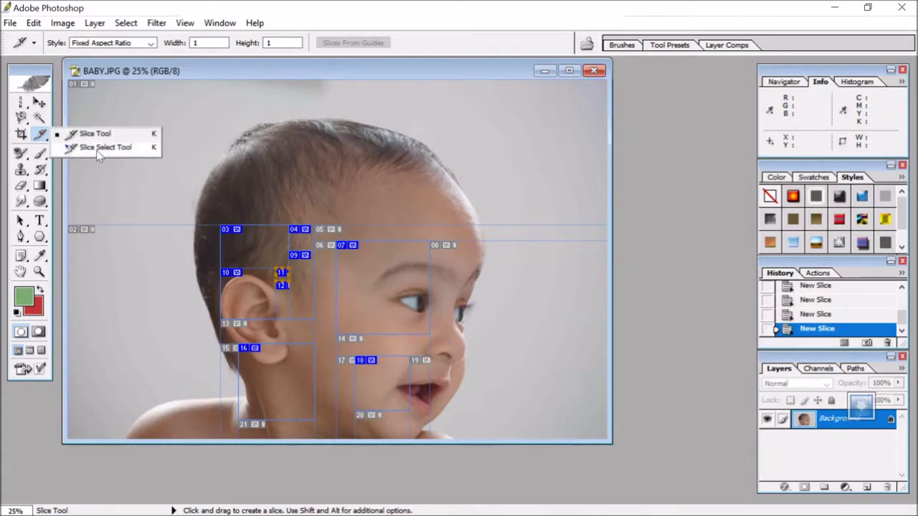
{"action": "left_click", "coordinate": [96, 147]}
{"action": "mouse_move", "coordinate": [276, 279]}
{"action": "left_mouse_down"}
{"action": "mouse_move", "coordinate": [344, 311]}
{"action": "mouse_move", "coordinate": [267, 273]}
{"action": "left_mouse_up"}
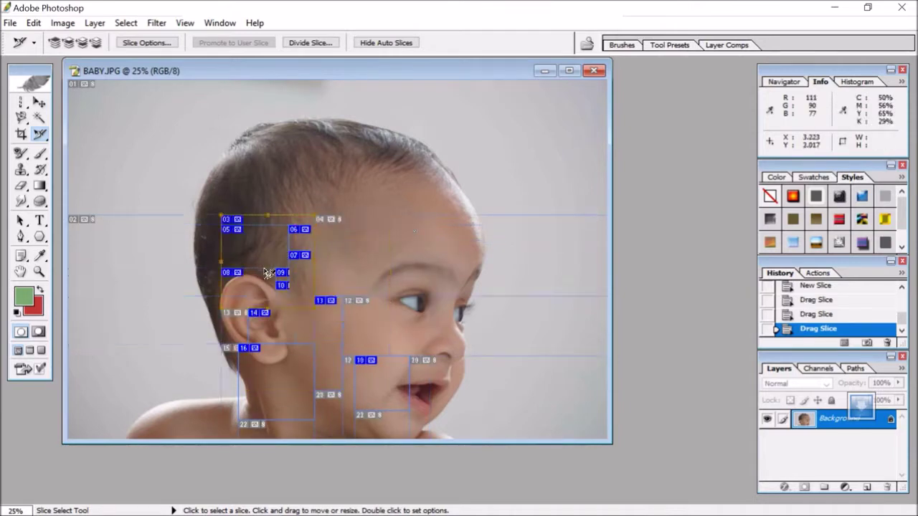
{"action": "left_click_drag", "start_coordinate": [403, 360], "coordinate": [413, 267]}
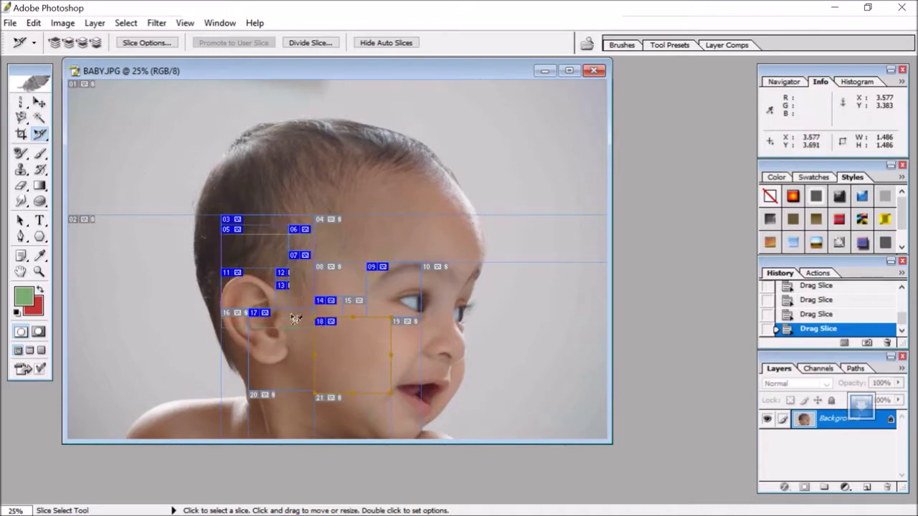
{"action": "left_click_drag", "start_coordinate": [296, 319], "coordinate": [301, 324]}
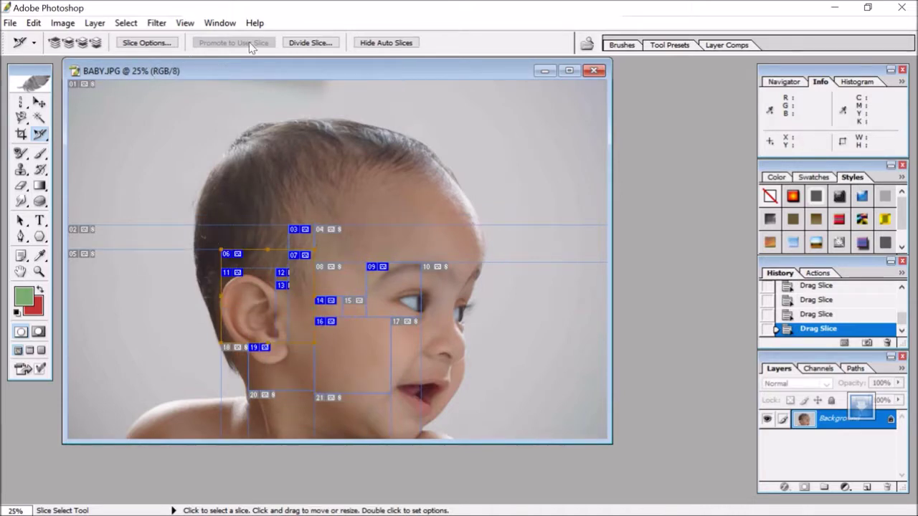
{"action": "left_click", "coordinate": [310, 43]}
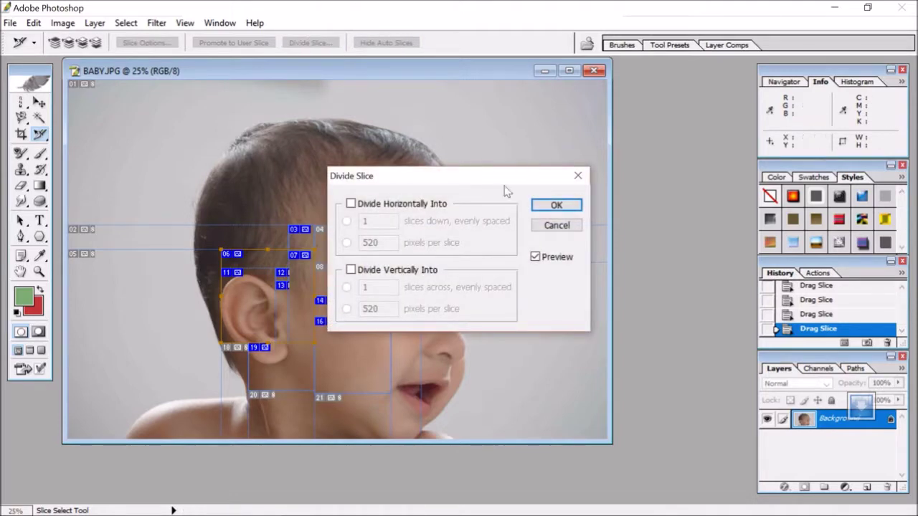
{"action": "left_click", "coordinate": [578, 176]}
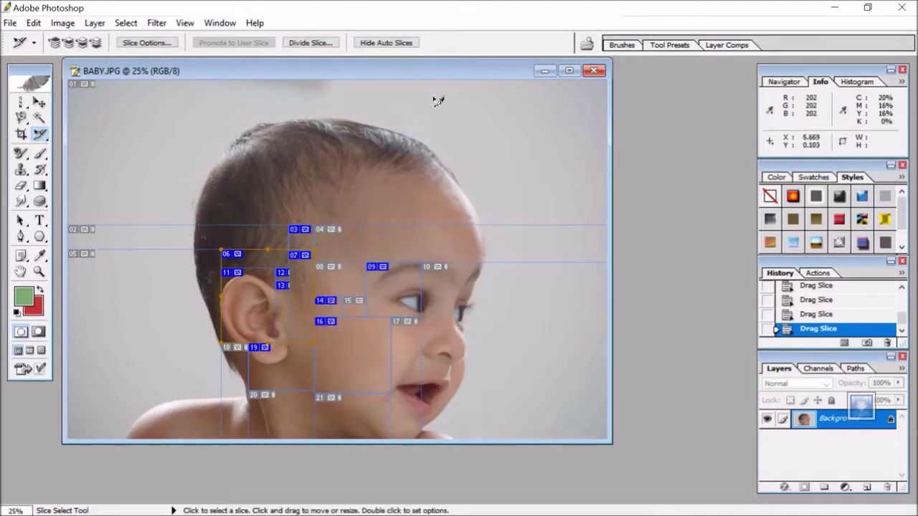
Hide auto slices and reposition six slices around the eye, forehead, ear and mouth
{"action": "left_click", "coordinate": [394, 44]}
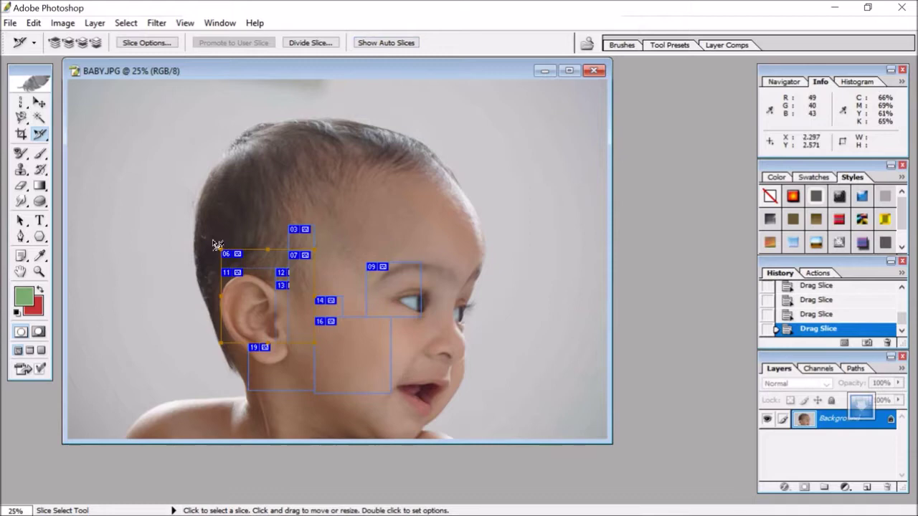
{"action": "left_click_drag", "start_coordinate": [388, 283], "coordinate": [411, 250]}
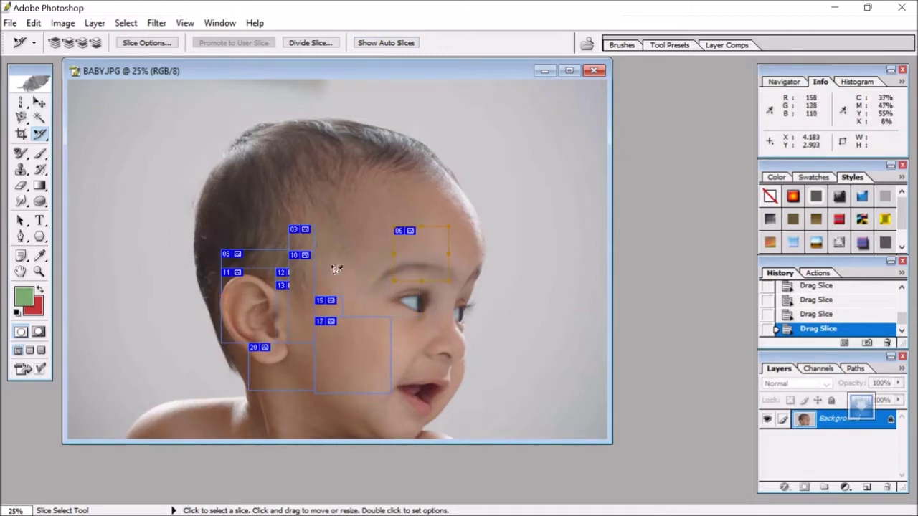
{"action": "left_click_drag", "start_coordinate": [315, 241], "coordinate": [362, 228]}
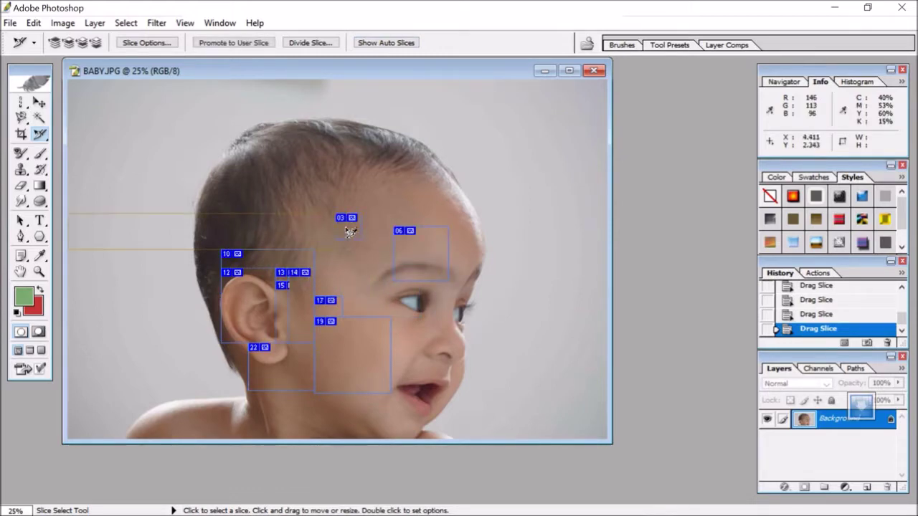
{"action": "left_click_drag", "start_coordinate": [288, 294], "coordinate": [278, 247]}
{"action": "left_click_drag", "start_coordinate": [328, 323], "coordinate": [366, 297]}
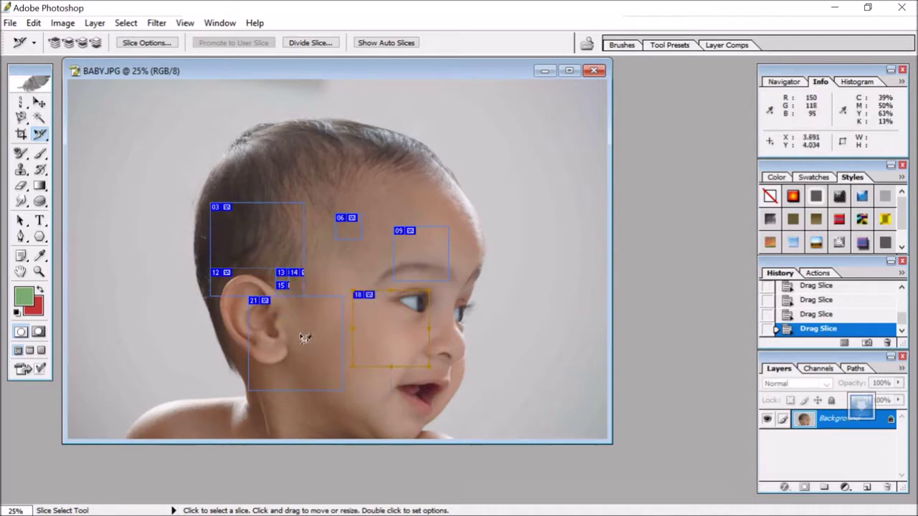
{"action": "left_click_drag", "start_coordinate": [304, 338], "coordinate": [298, 361]}
{"action": "left_click_drag", "start_coordinate": [376, 337], "coordinate": [379, 365]}
Check slice BABY_21's options unchanged, then reorder it and send it to the back
{"action": "left_click", "coordinate": [147, 44]}
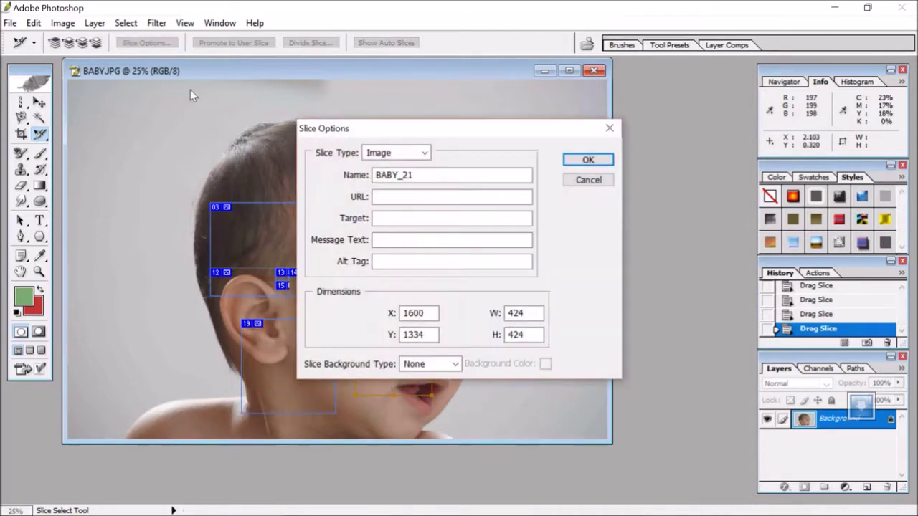
{"action": "left_click", "coordinate": [609, 128]}
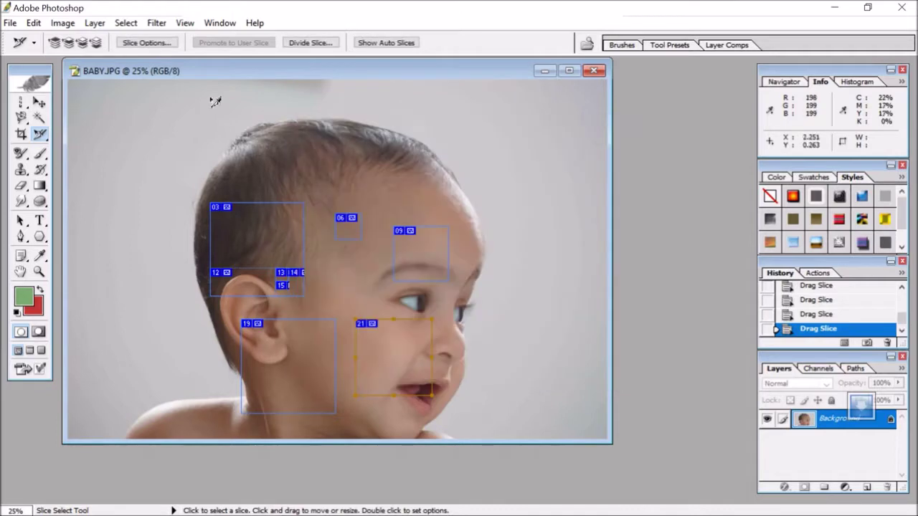
{"action": "left_click", "coordinate": [55, 43]}
{"action": "left_click", "coordinate": [96, 43]}
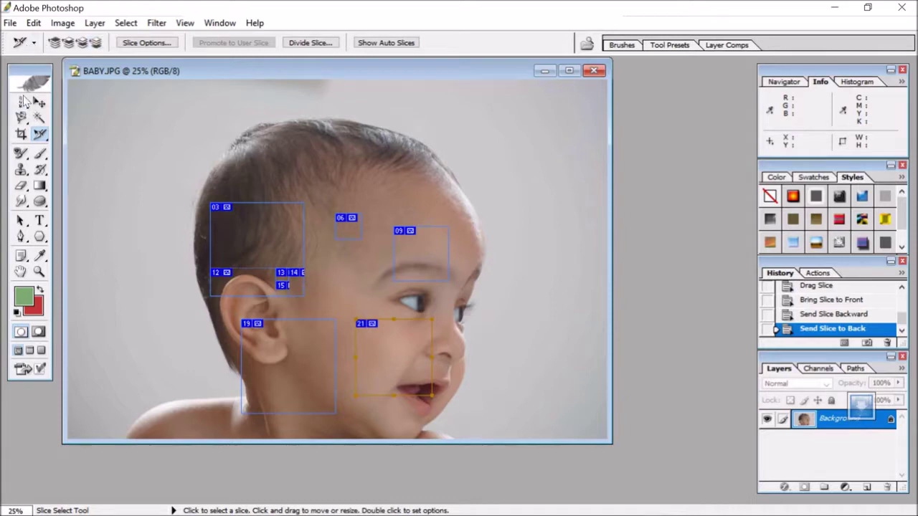
Export via Save for Web at 25% preview as BABY.html with all slice images
{"action": "left_click", "coordinate": [10, 23]}
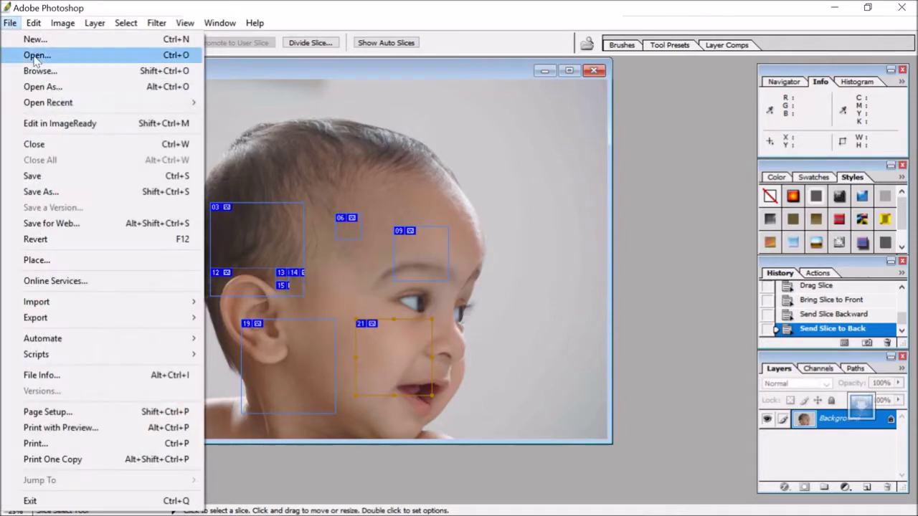
{"action": "left_click", "coordinate": [91, 227]}
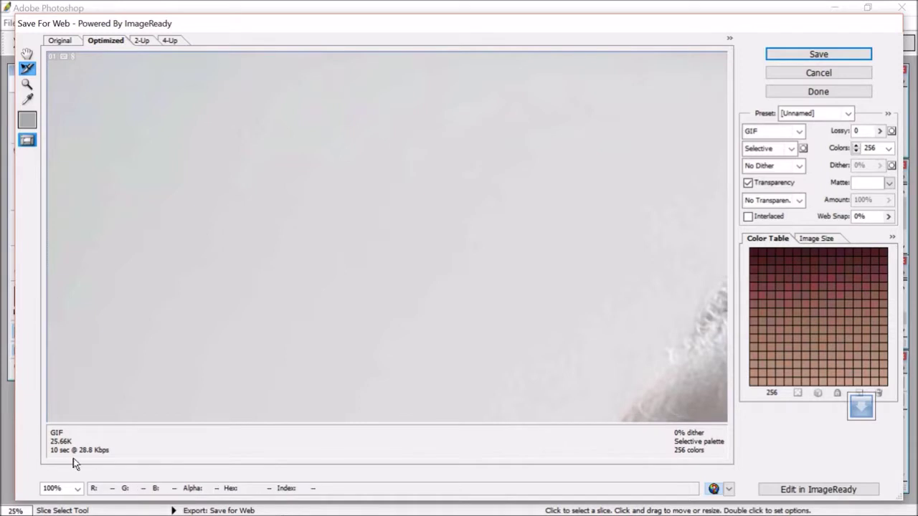
{"action": "left_click", "coordinate": [78, 488]}
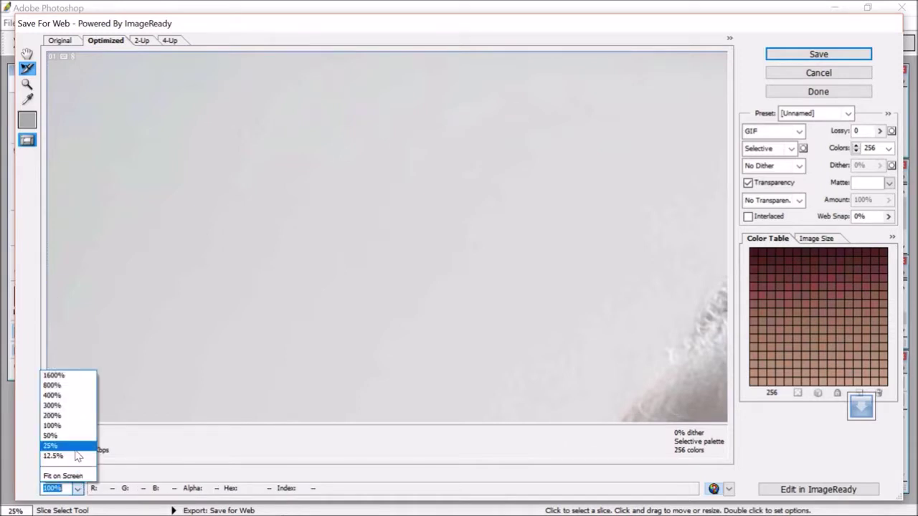
{"action": "left_click", "coordinate": [50, 446]}
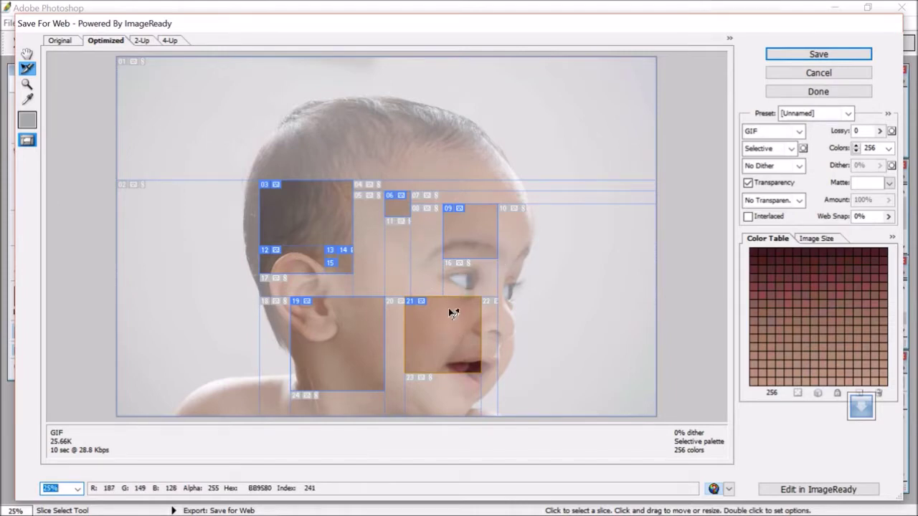
{"action": "left_click", "coordinate": [818, 54]}
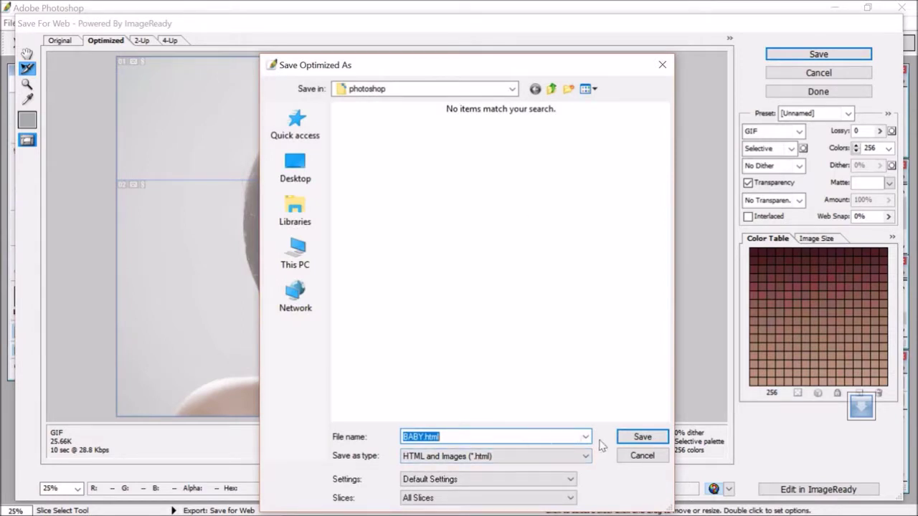
{"action": "left_click", "coordinate": [640, 437]}
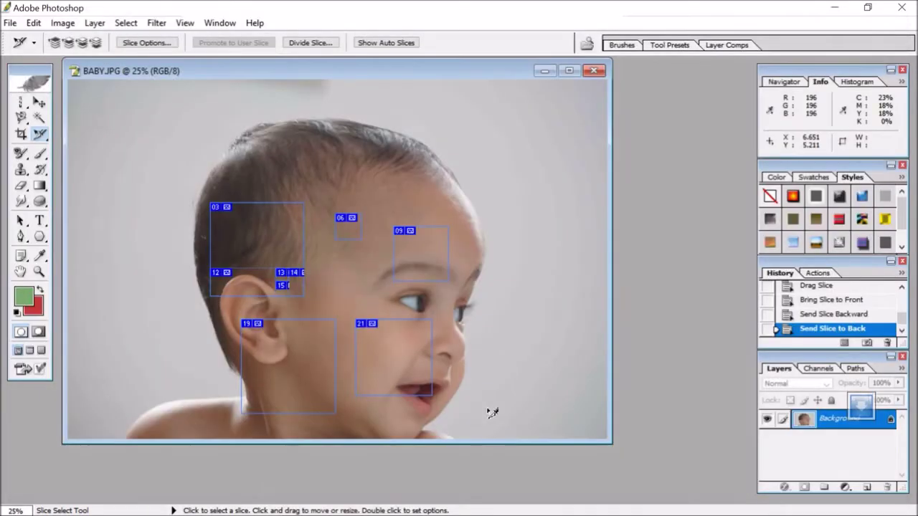
Switch to Chrome's BABY.html tab and inspect the reassembled image's context menu
{"action": "key", "text": "alt"}
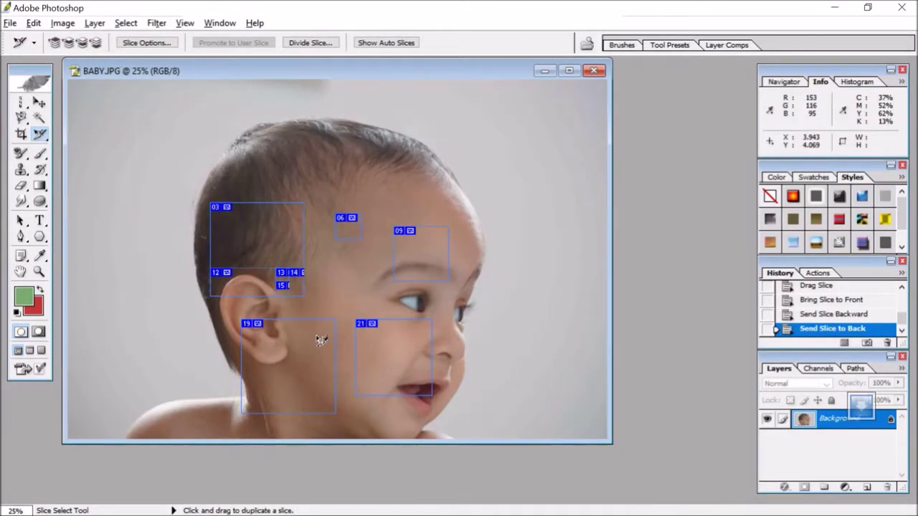
{"action": "key", "text": "alt+Tab"}
{"action": "key", "text": "Tab"}
{"action": "key", "text": "Tab"}
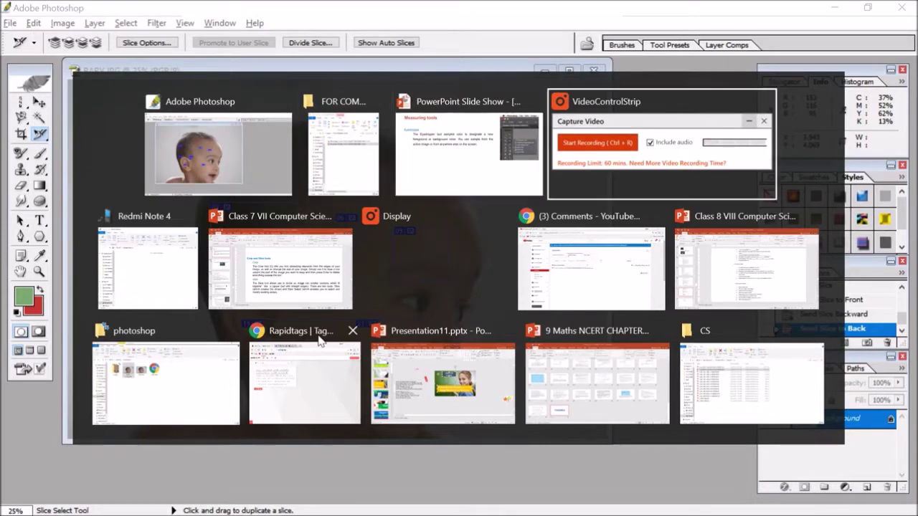
{"action": "key", "text": "Tab"}
{"action": "key", "text": "Tab"}
{"action": "key", "text": "Tab"}
{"action": "key", "text": "Tab"}
{"action": "key", "text": "Tab"}
{"action": "key", "text": "Tab"}
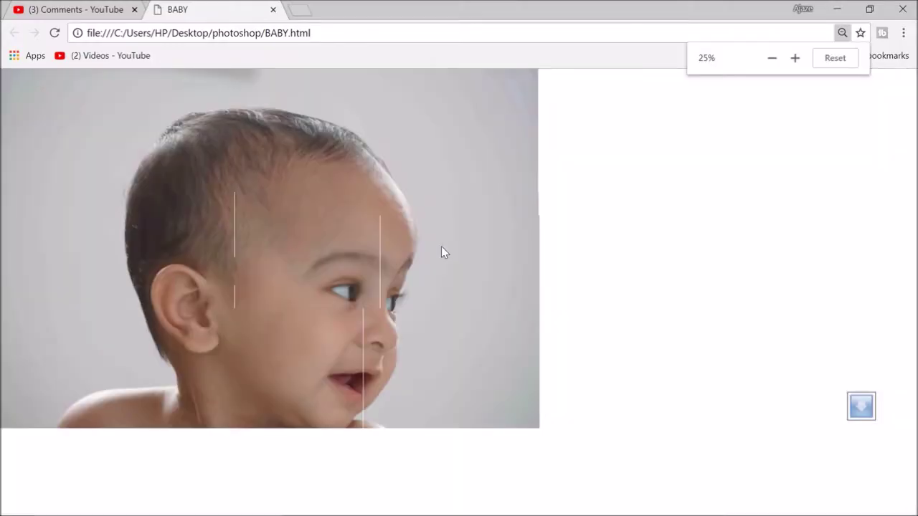
{"action": "right_click", "coordinate": [279, 220]}
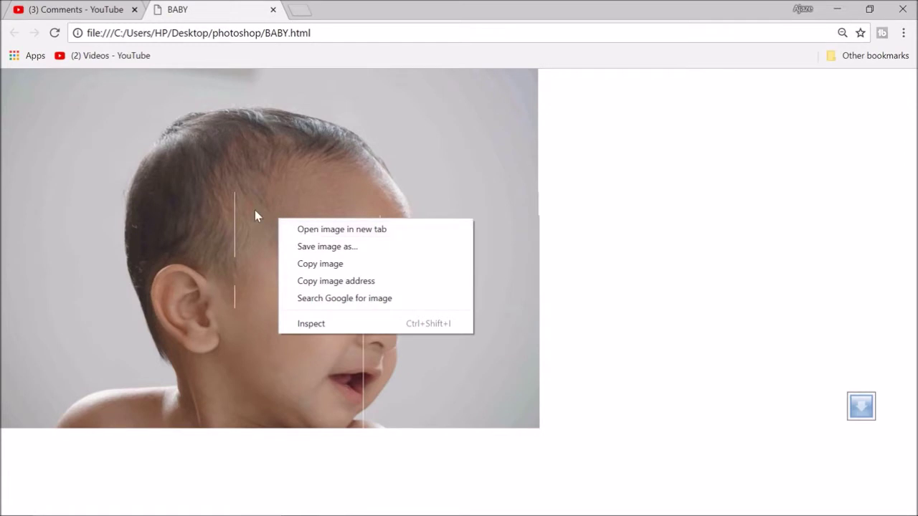
{"action": "left_click", "coordinate": [256, 213]}
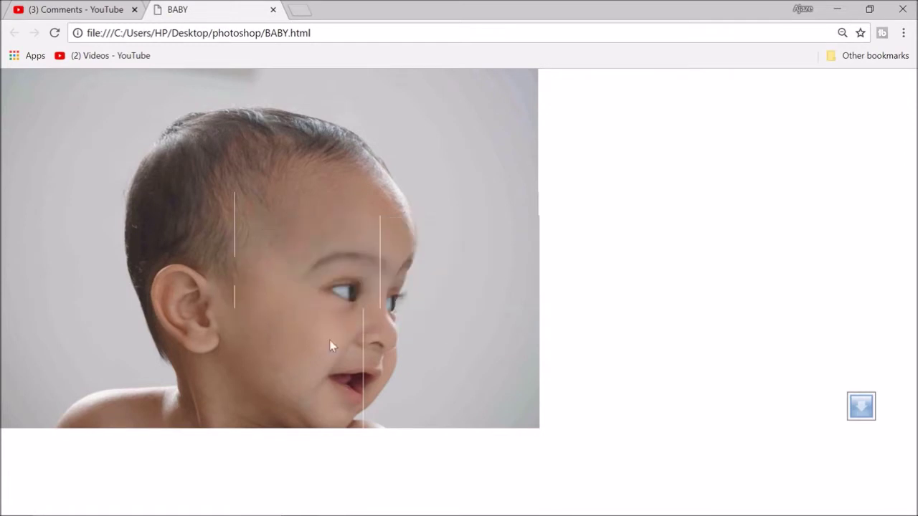
Open the exported images folder and view the ear slice BABY_19.gif in Photos
{"action": "key", "text": "alt+Tab"}
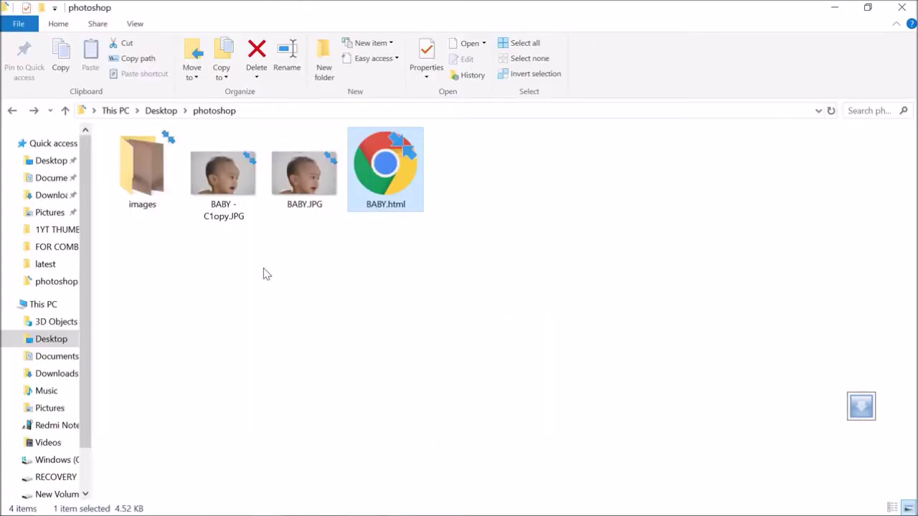
{"action": "double_click", "coordinate": [167, 186]}
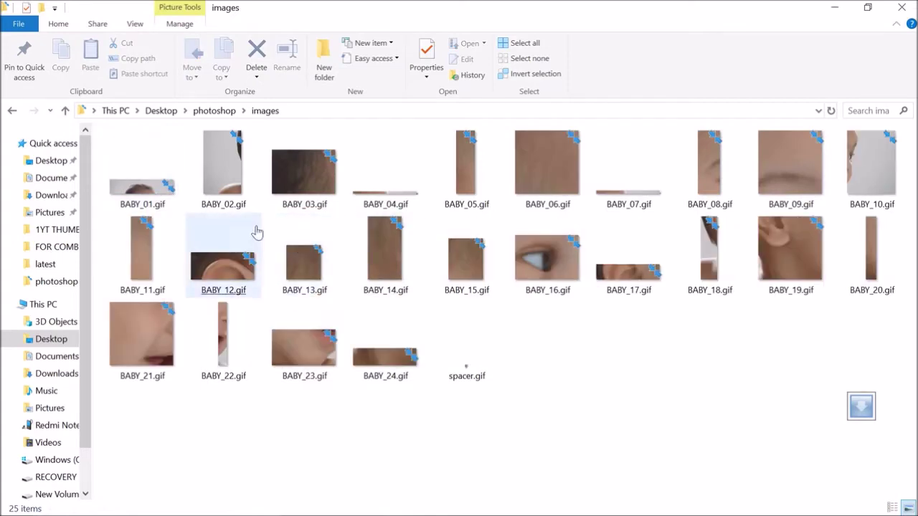
{"action": "left_click", "coordinate": [151, 185]}
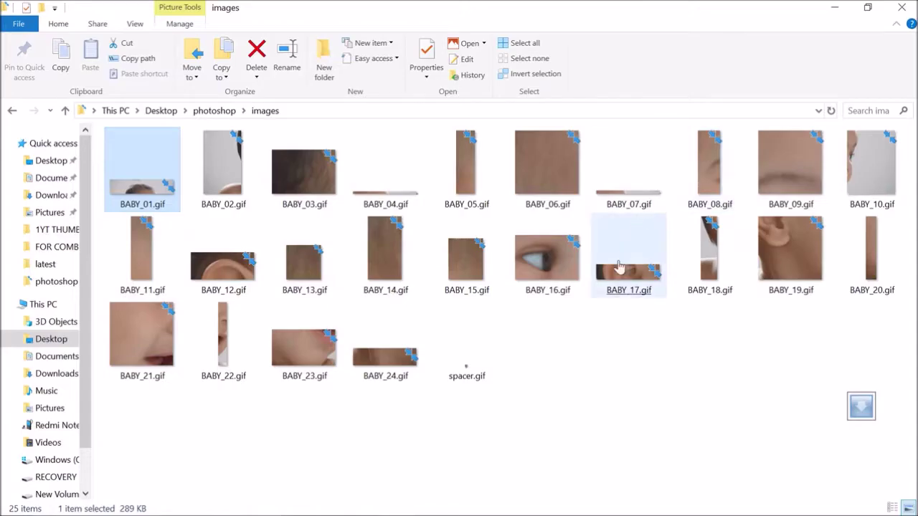
{"action": "left_click", "coordinate": [810, 263]}
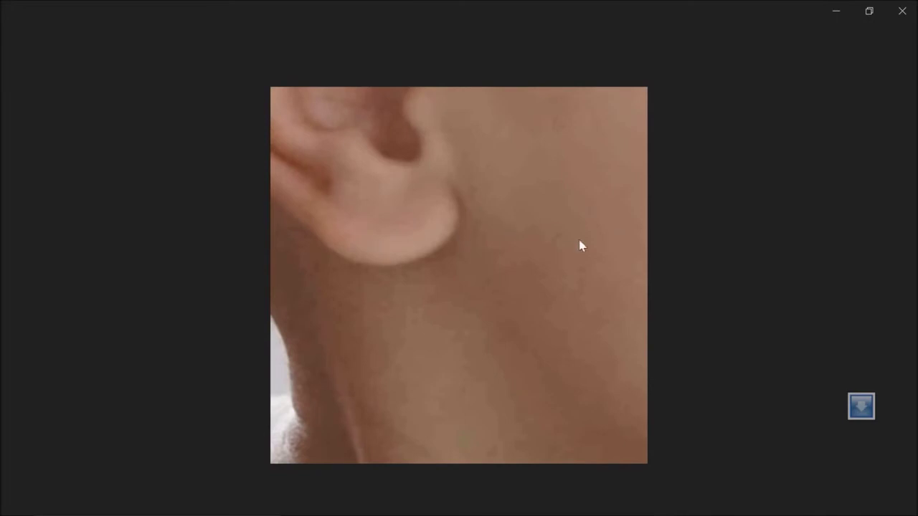
Step through the slice images from BABY_20.gif to the blank spacer.gif
{"action": "left_click", "coordinate": [881, 290]}
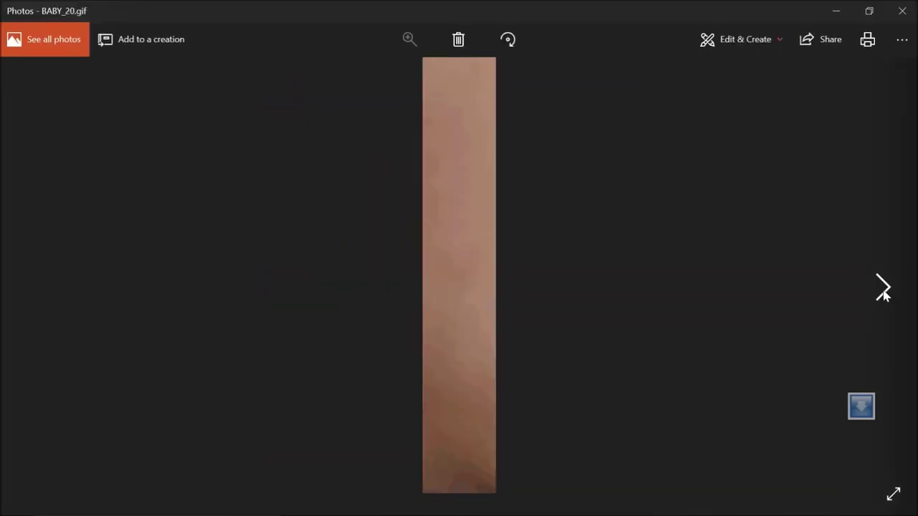
{"action": "left_click", "coordinate": [882, 290]}
{"action": "left_click", "coordinate": [881, 289]}
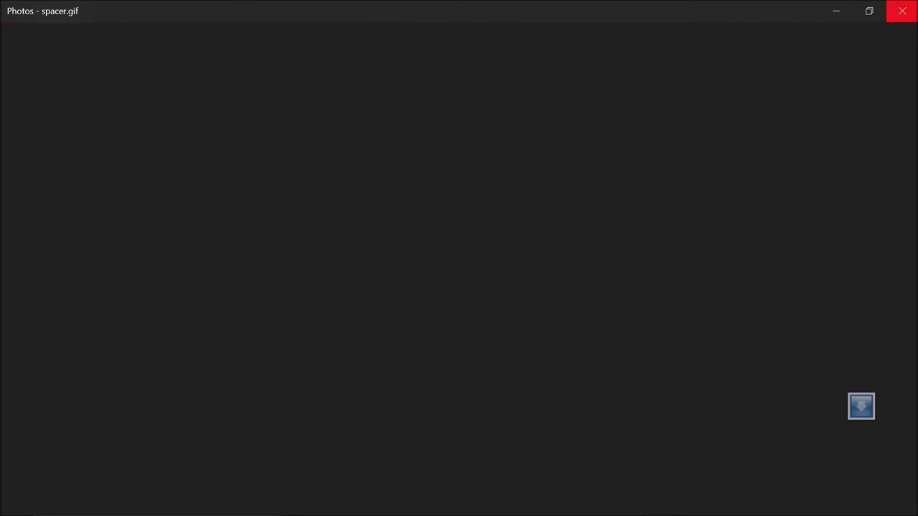
Close both Photos viewer windows and return to the images folder
{"action": "left_click", "coordinate": [903, 10]}
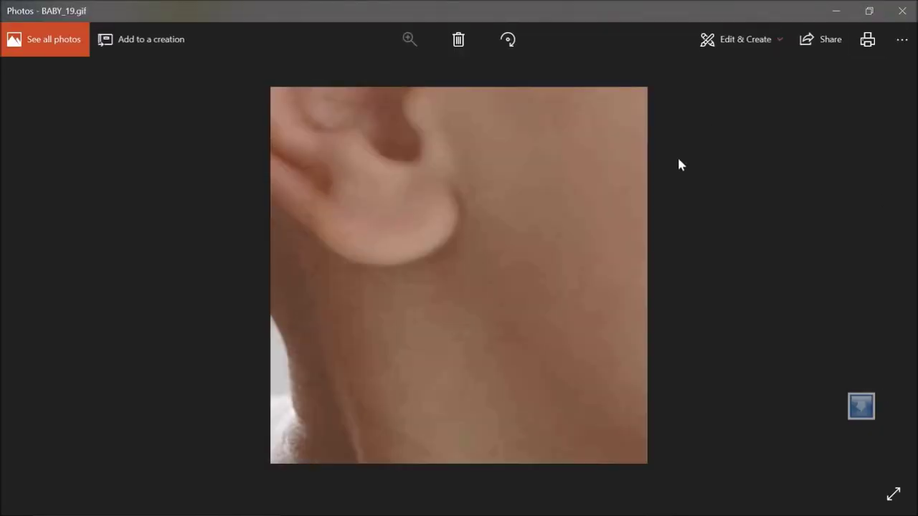
{"action": "left_click", "coordinate": [893, 17]}
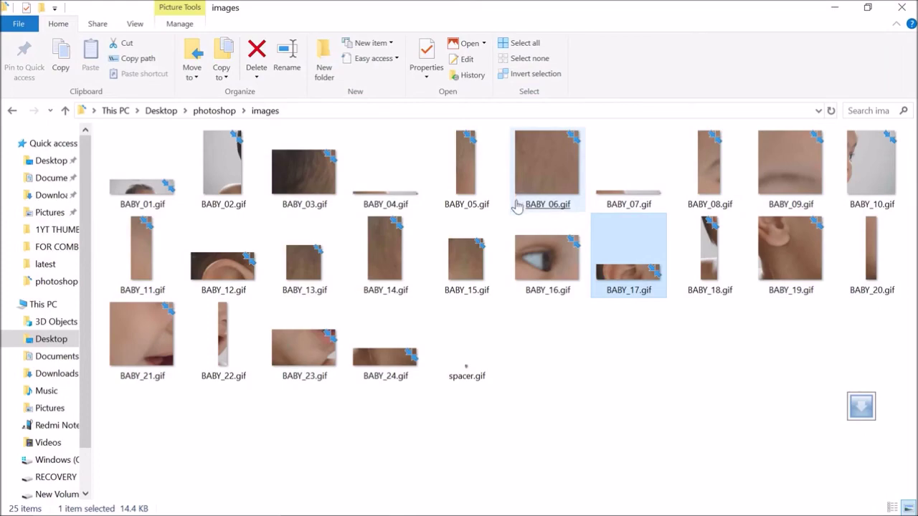
{"action": "key", "text": "alt+Tab"}
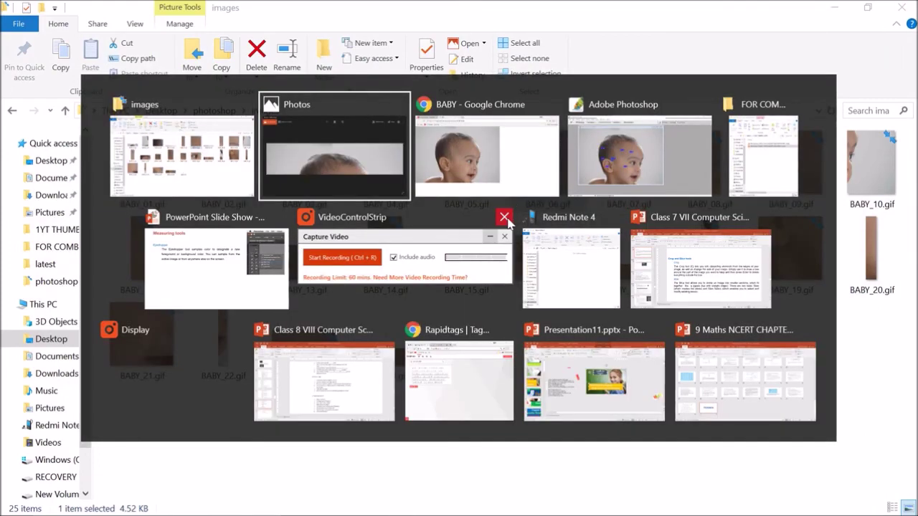